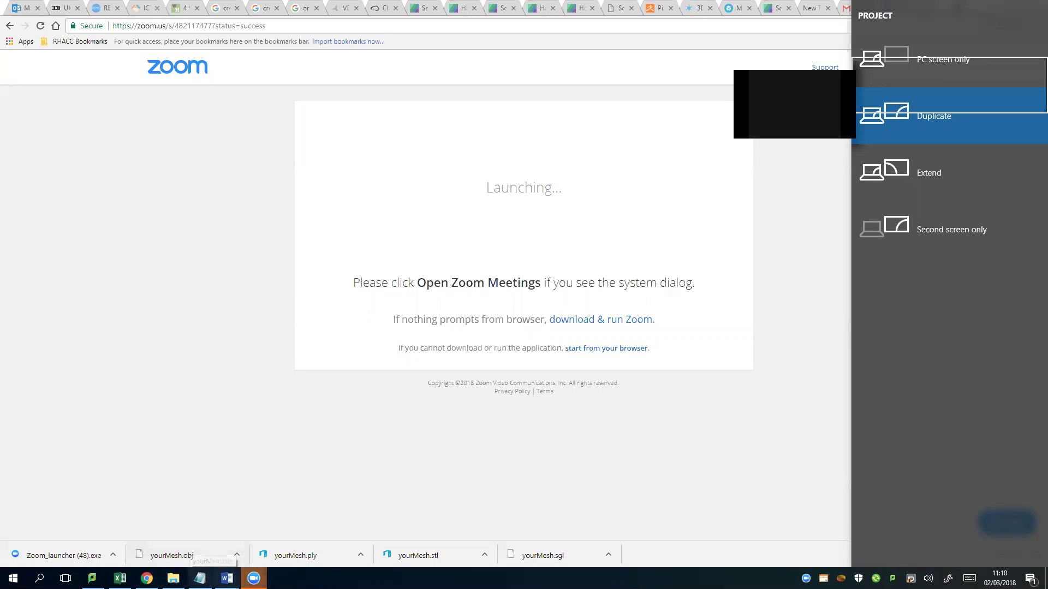
Switch in the browser from the Zoom launch page to the open SculptGL sculpture gallery page
mouse_move(227, 577)
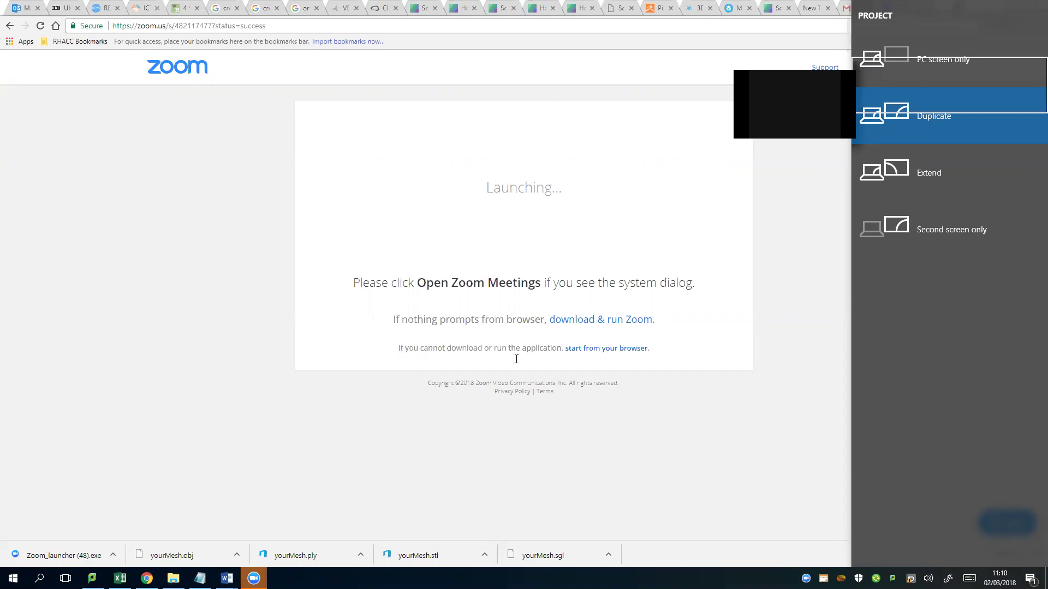
left_click(425, 13)
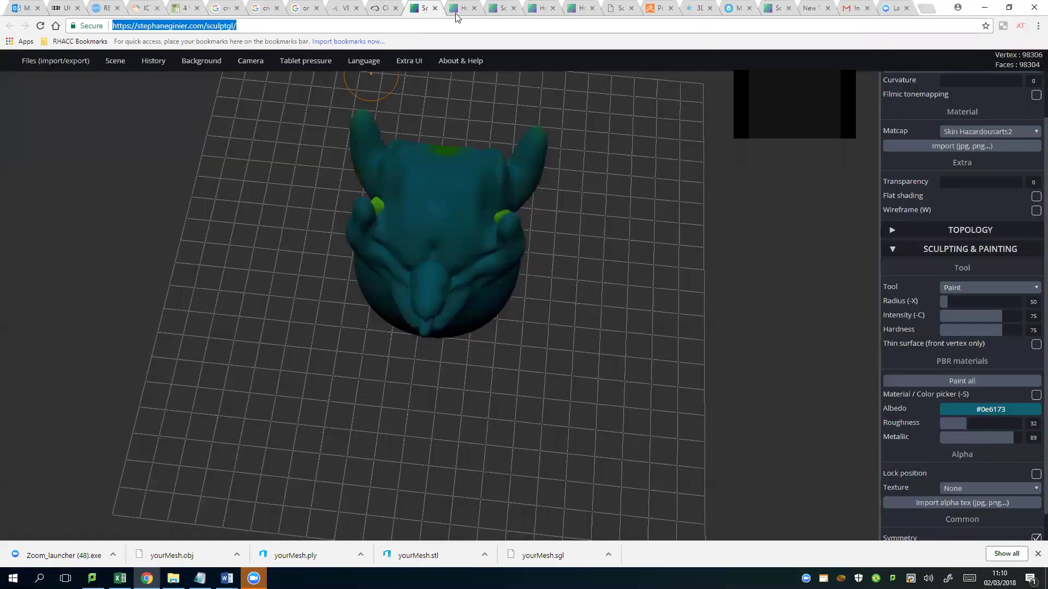
left_click(463, 12)
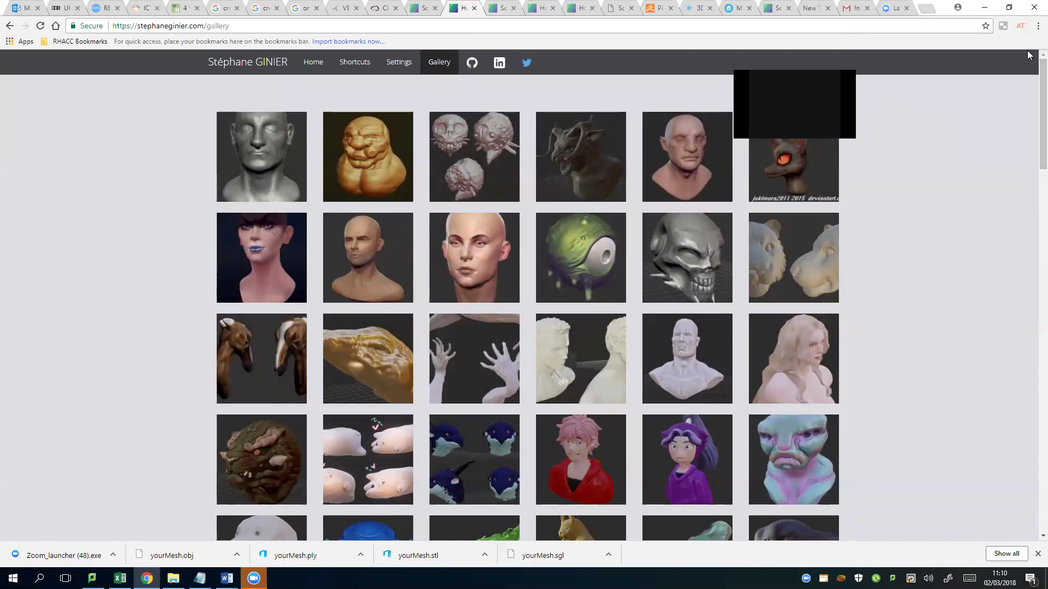
Enlarge the gallery page to 175% zoom
left_click(1033, 30)
left_click(1010, 130)
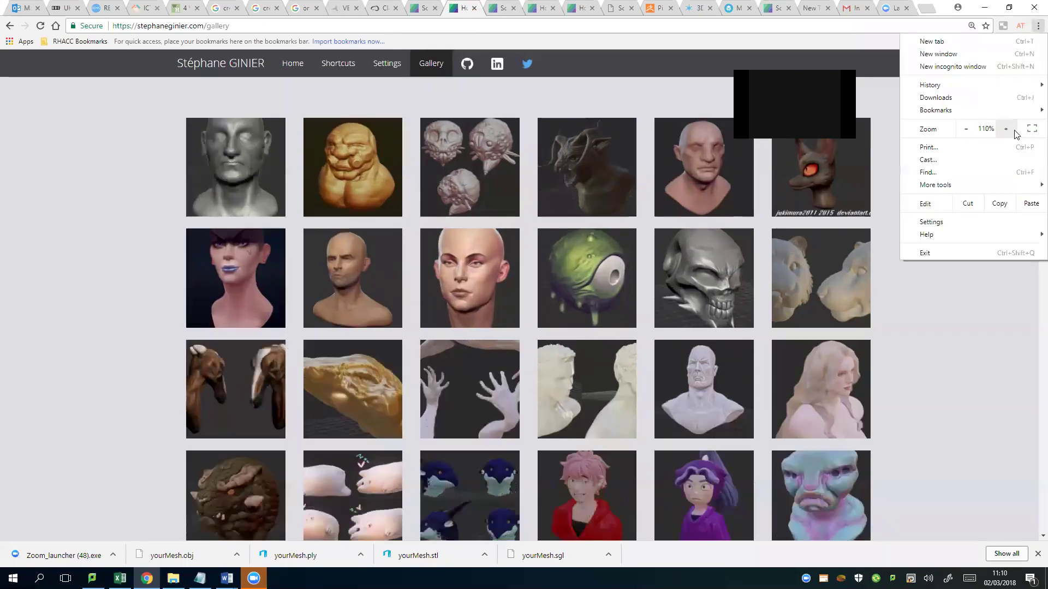
left_click(1010, 130)
left_click(1010, 130)
left_click(1009, 130)
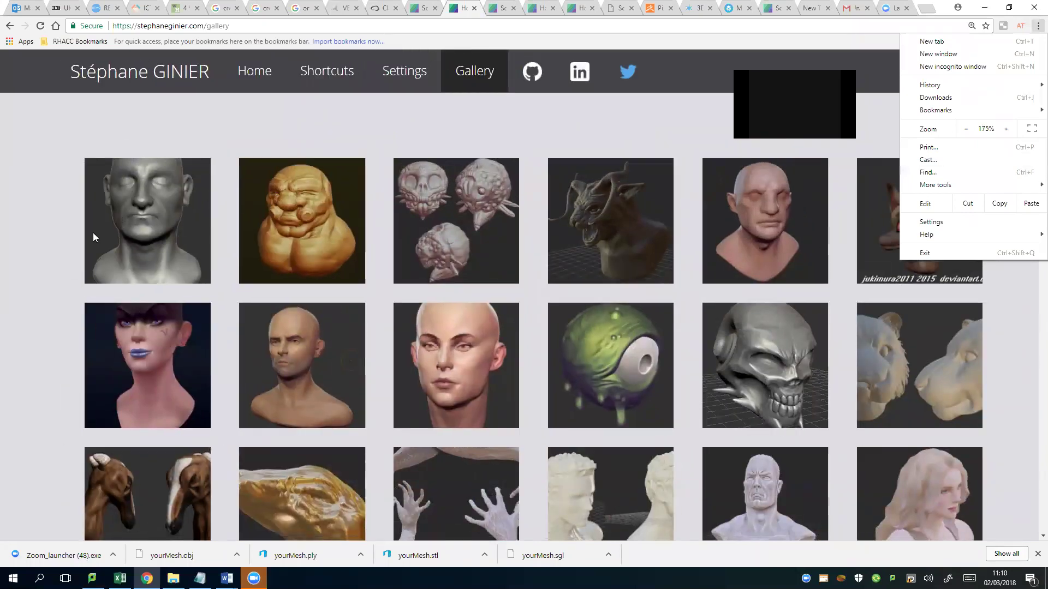
left_click(35, 248)
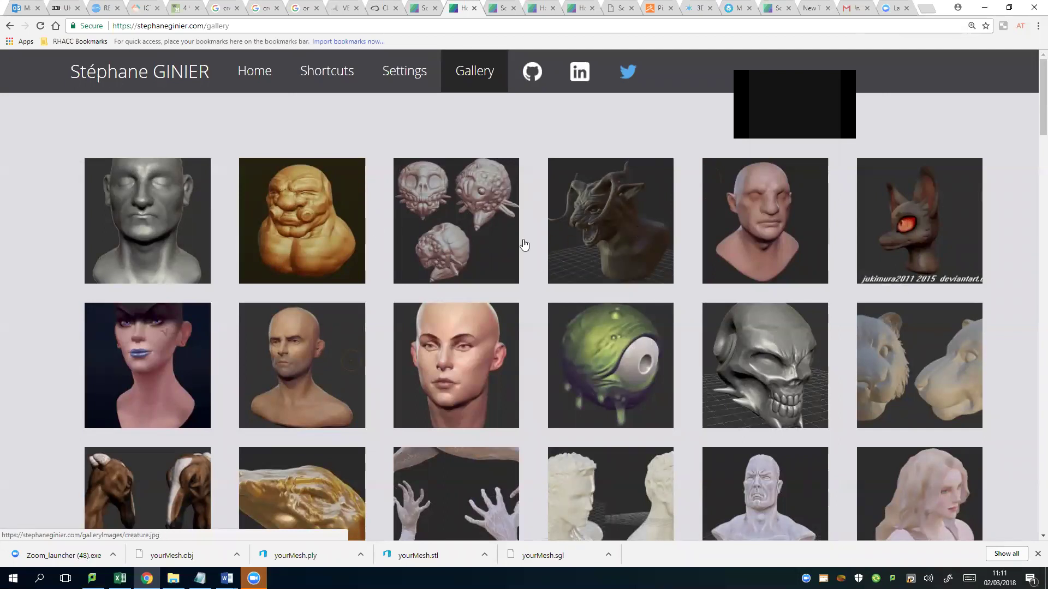
Browse down through the gallery thumbnails, view the blue Marill sculpture enlarged, and close its preview
scroll(524, 243, "down", 3)
scroll(689, 293, "up", 3)
scroll(683, 294, "down", 8)
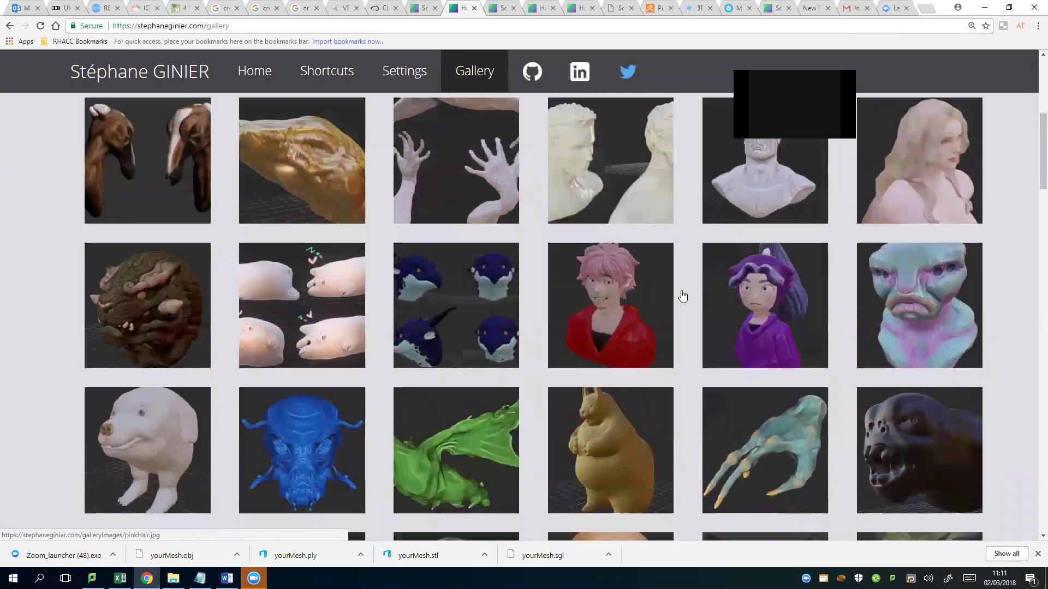
scroll(325, 304, "down", 5)
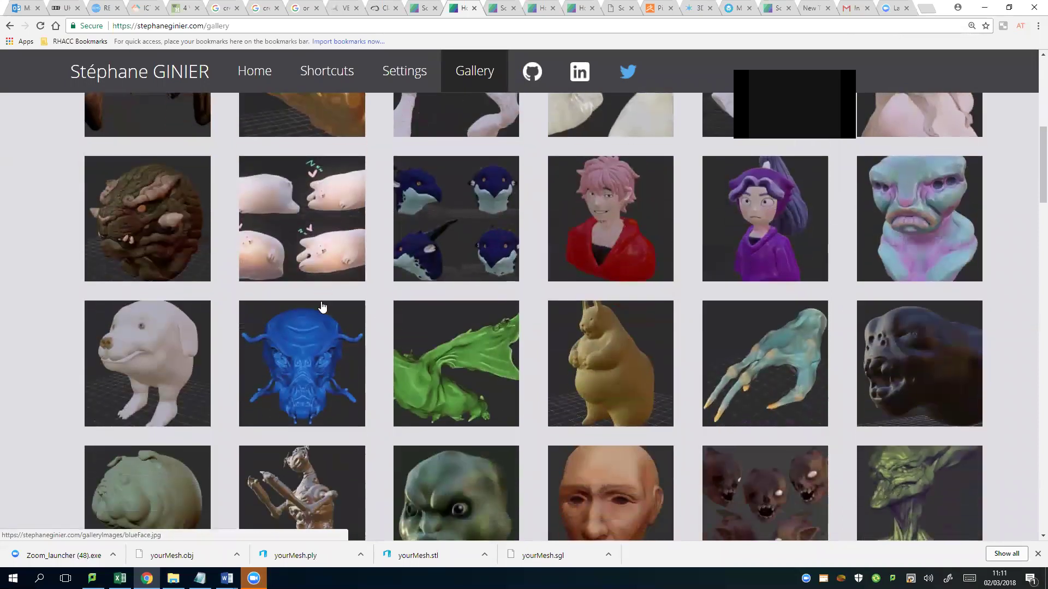
scroll(326, 305, "down", 9)
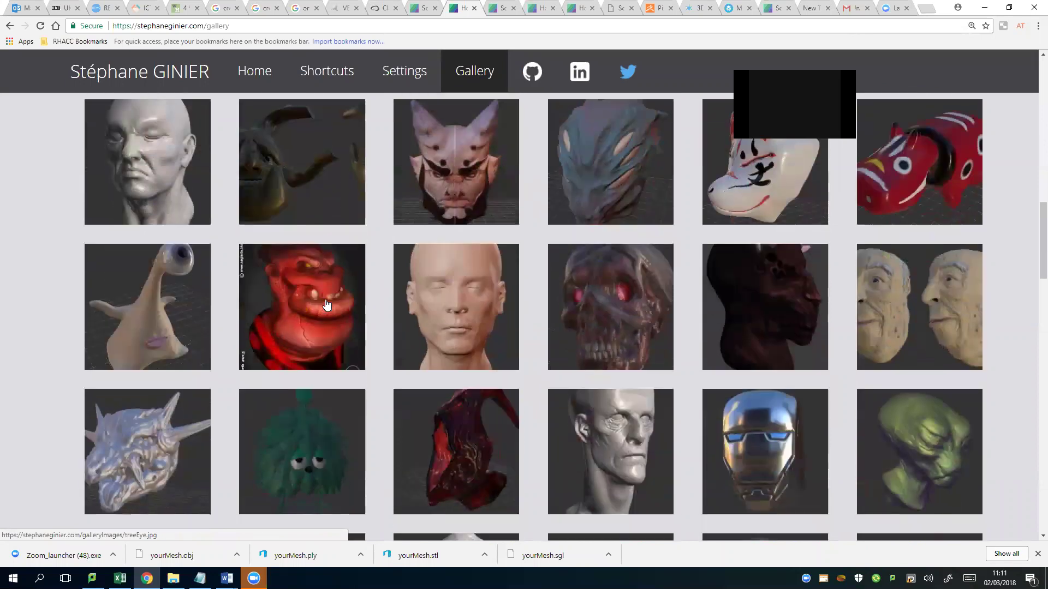
scroll(331, 294, "down", 10)
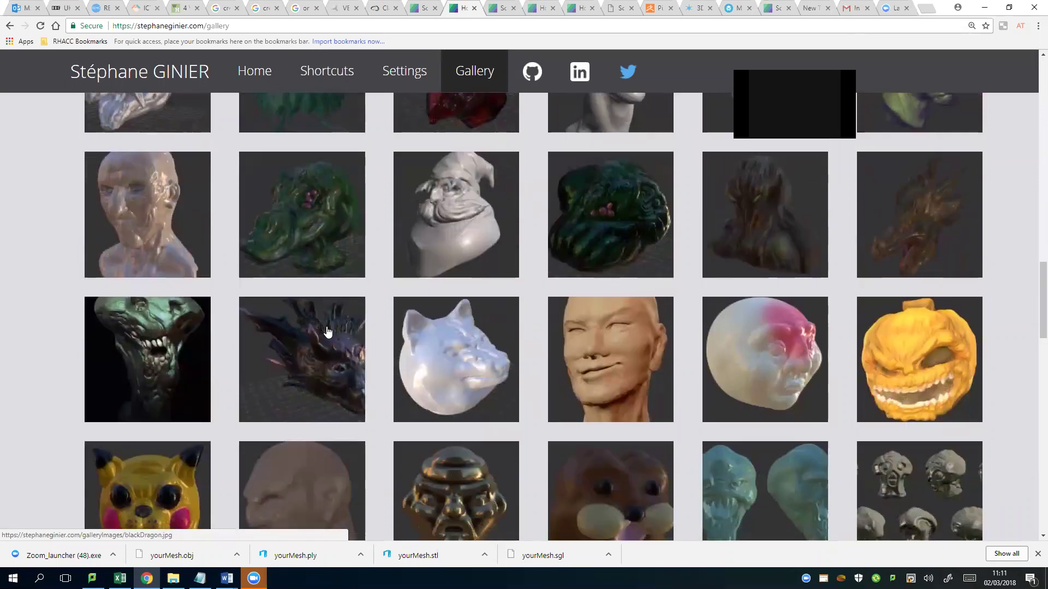
scroll(324, 332, "down", 9)
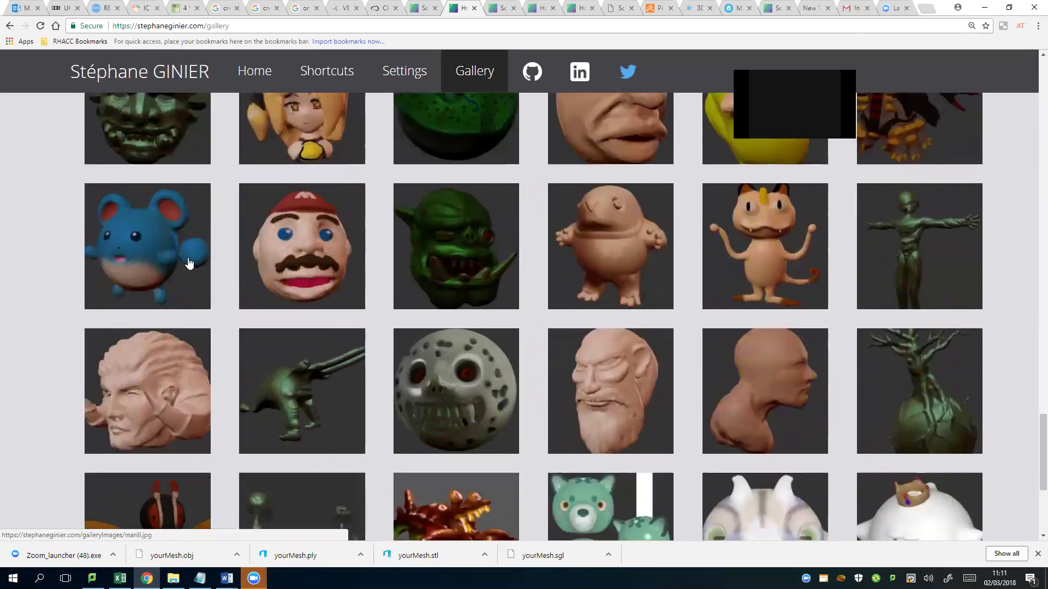
left_click(183, 261)
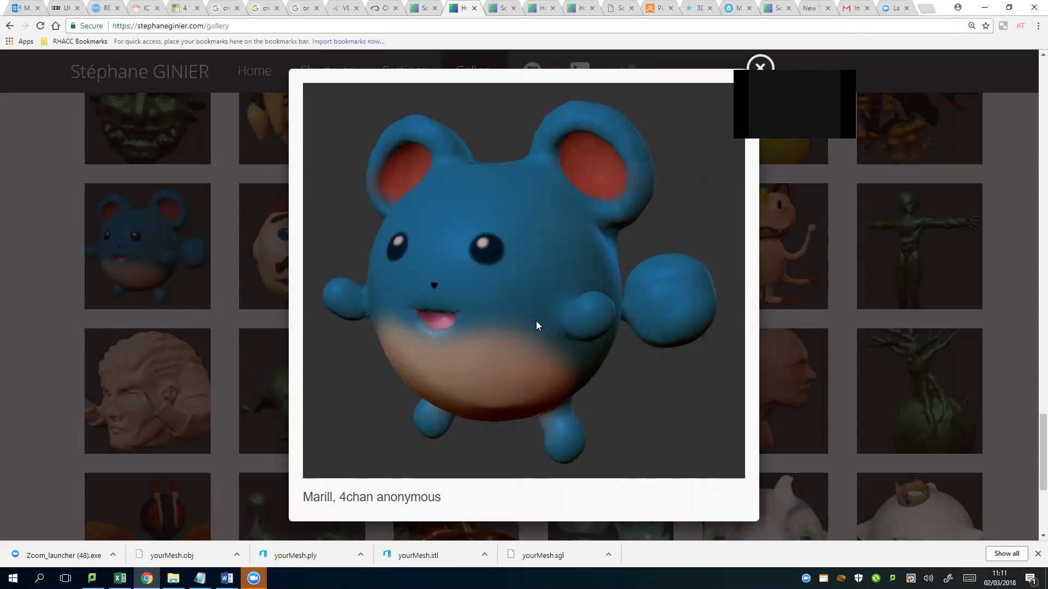
double_click(525, 101)
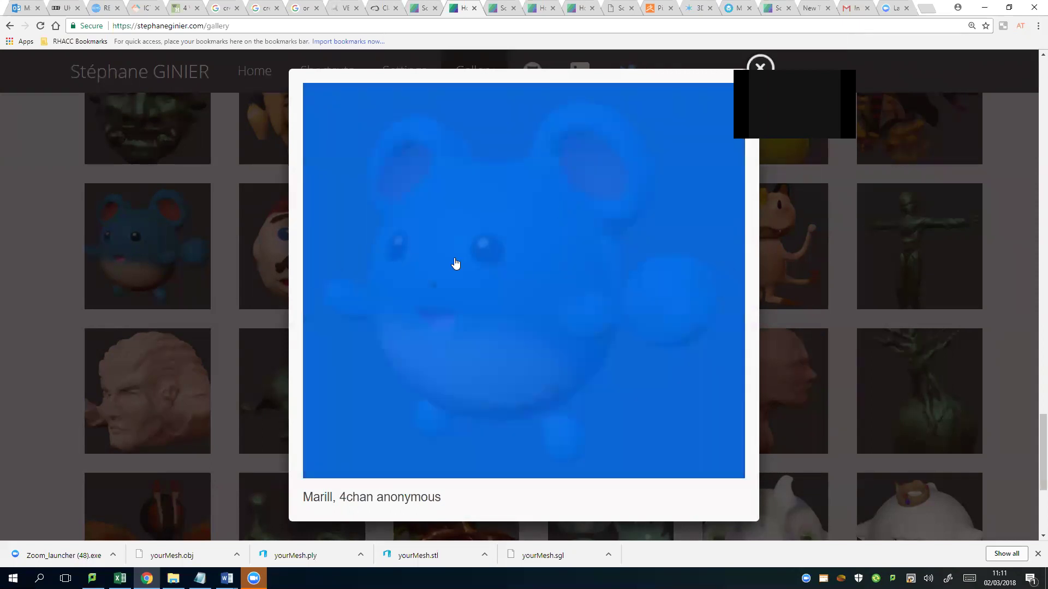
left_click(234, 332)
Look through the last rows of the gallery, view the Man with horn sculpture enlarged, and close its preview
scroll(495, 351, "down", 4)
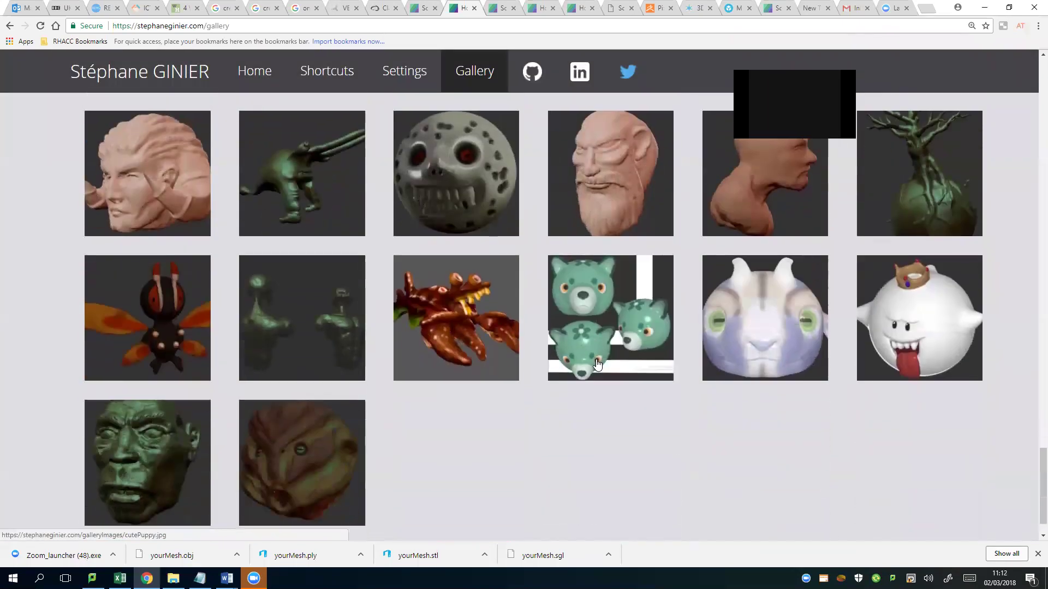
scroll(355, 453, "up", 2)
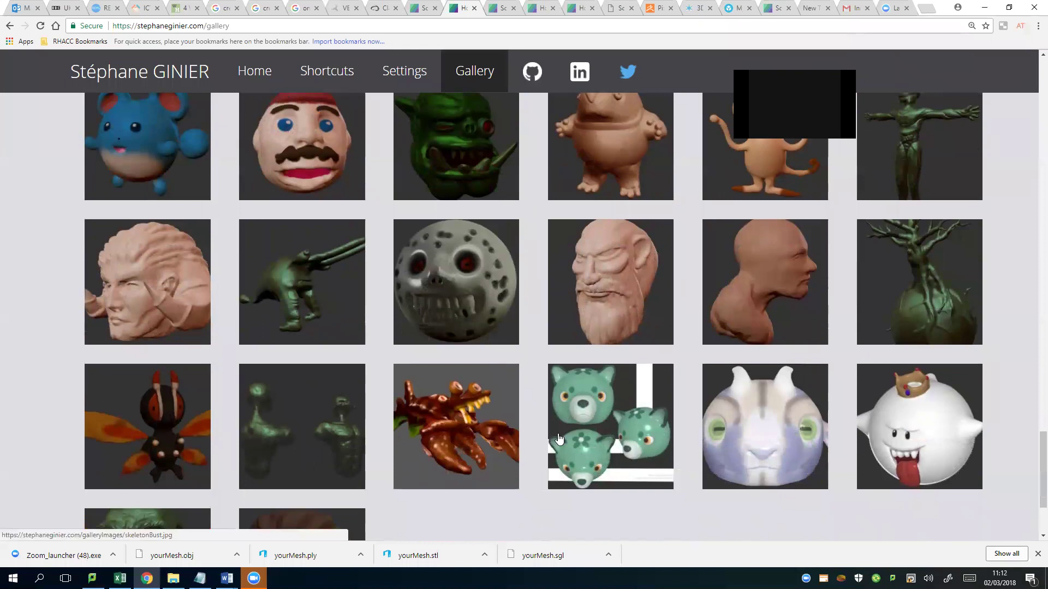
scroll(573, 428, "up", 2)
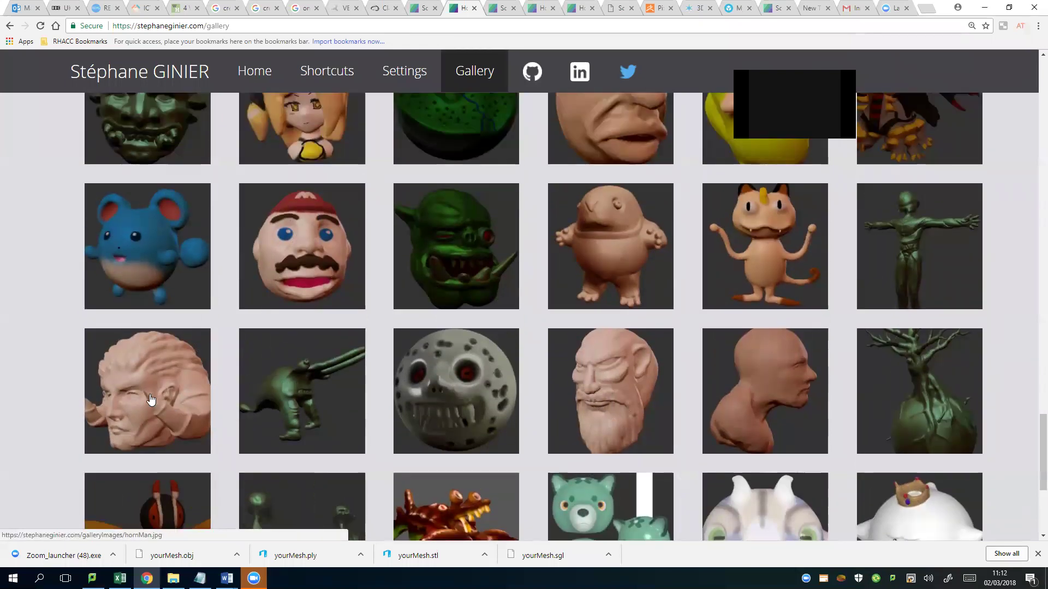
left_click(151, 400)
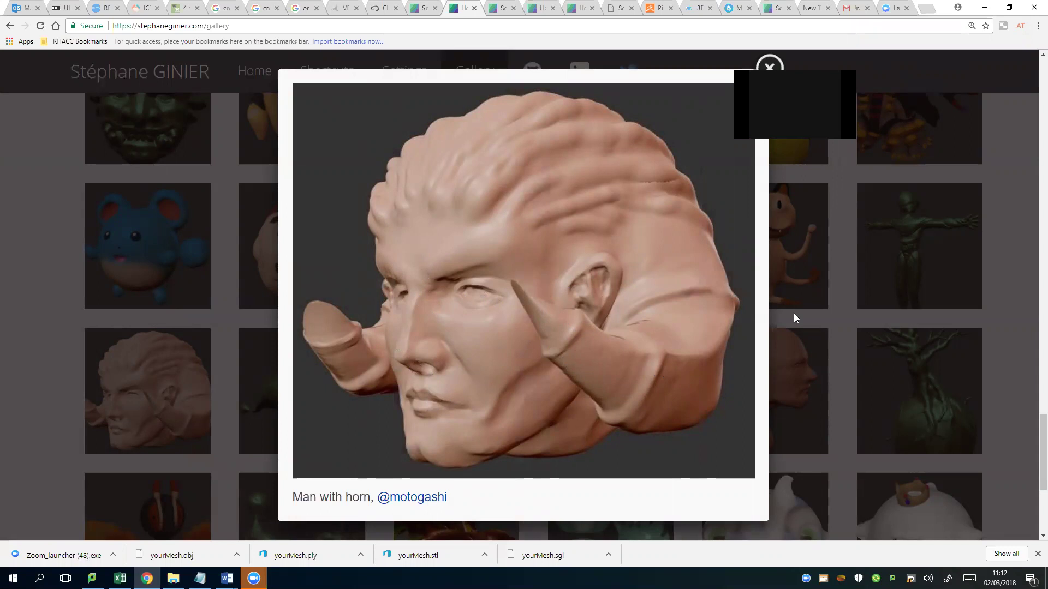
left_click(760, 184)
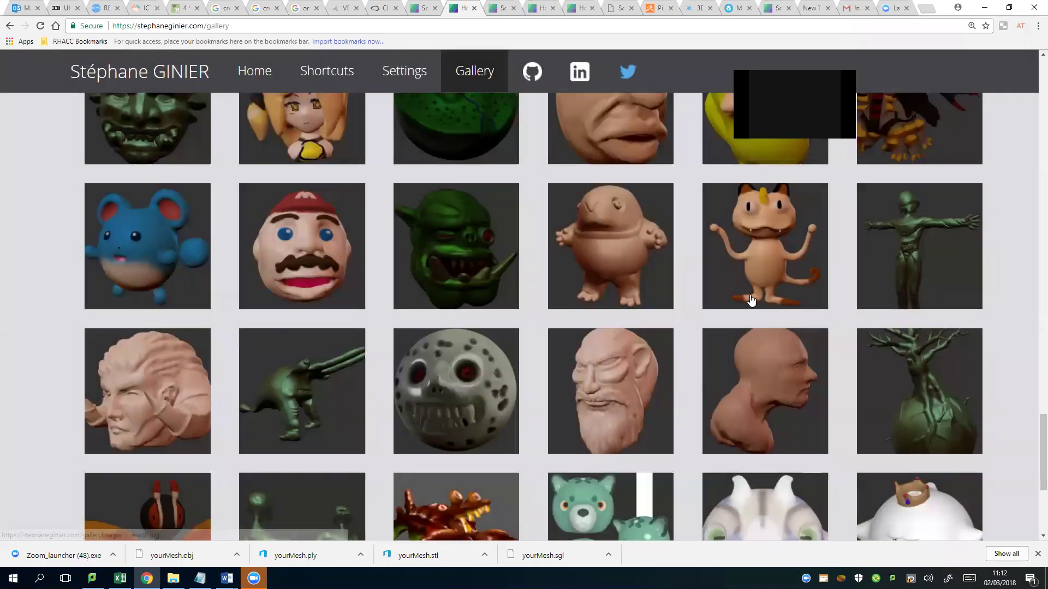
View the Arbol tree sculpture enlarged and close its preview
scroll(735, 322, "up", 1)
left_click(902, 437)
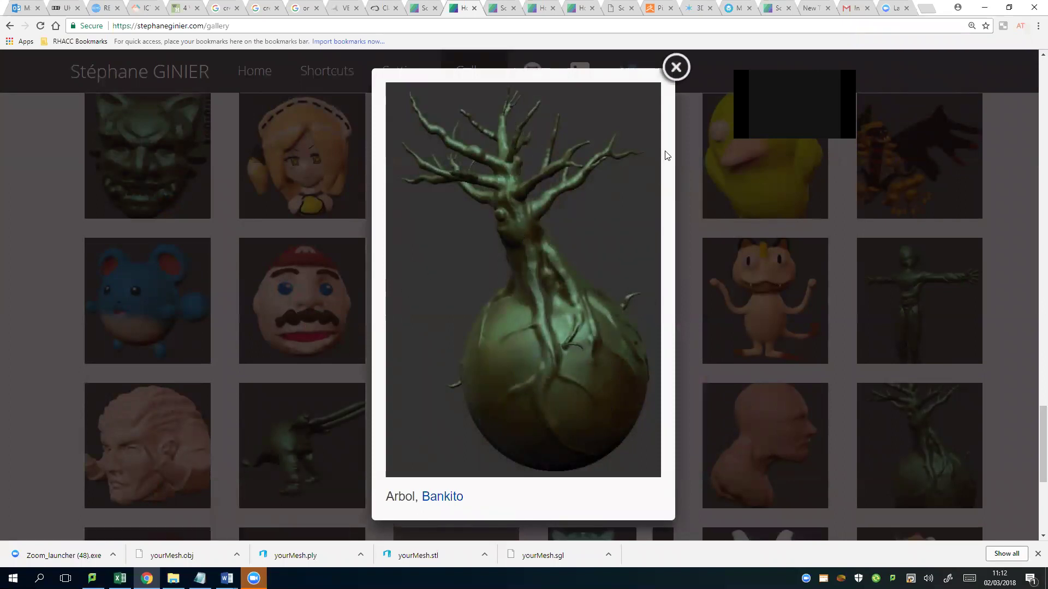
left_click(675, 66)
Go back up the gallery to the Peaceful face sculpture, view it enlarged, and close its preview
scroll(641, 284, "up", 3)
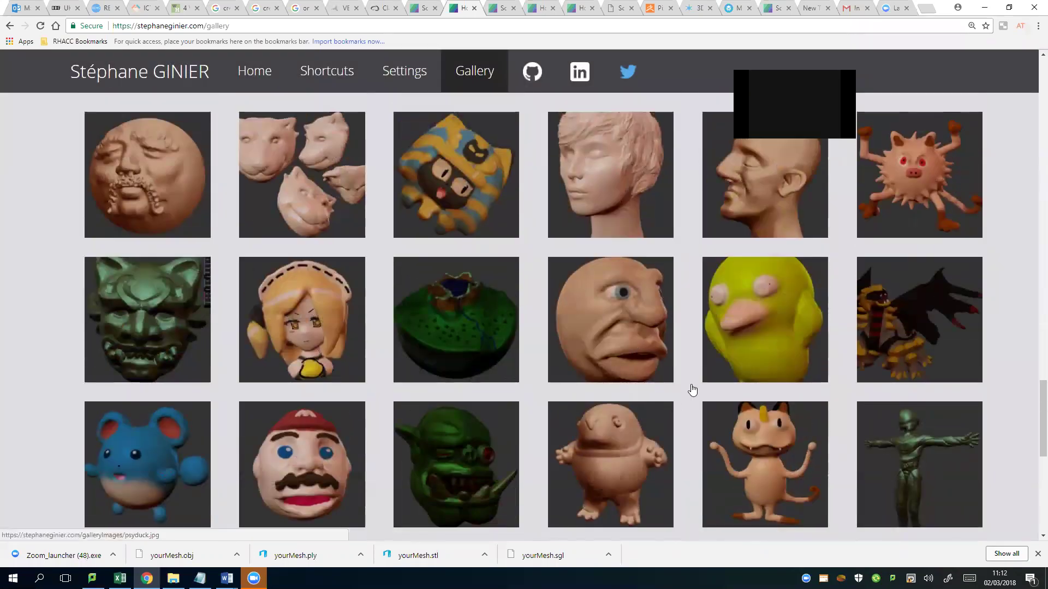
scroll(693, 388, "up", 2)
scroll(701, 386, "up", 1)
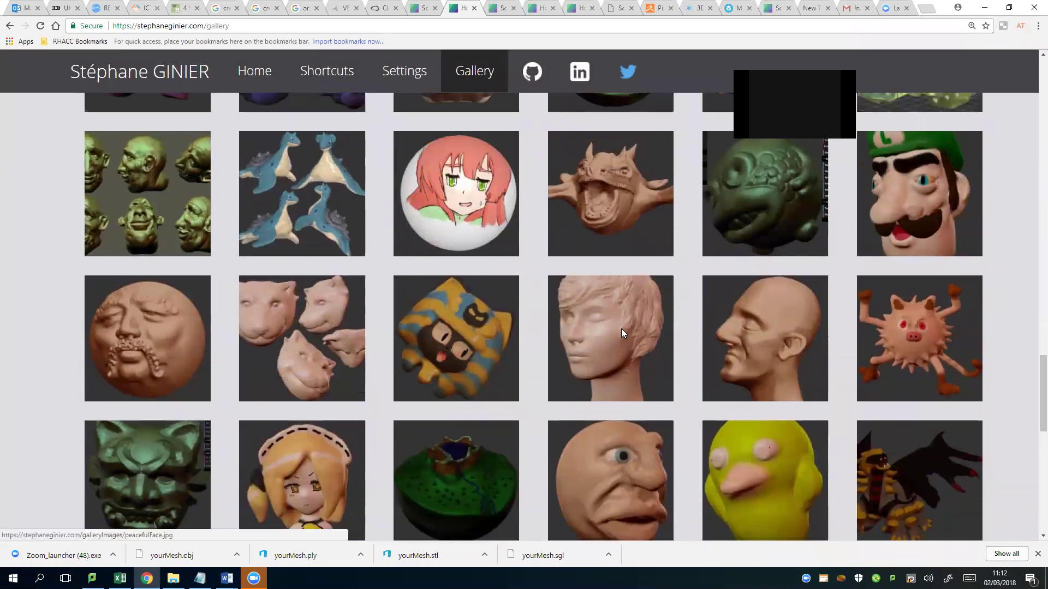
left_click(621, 329)
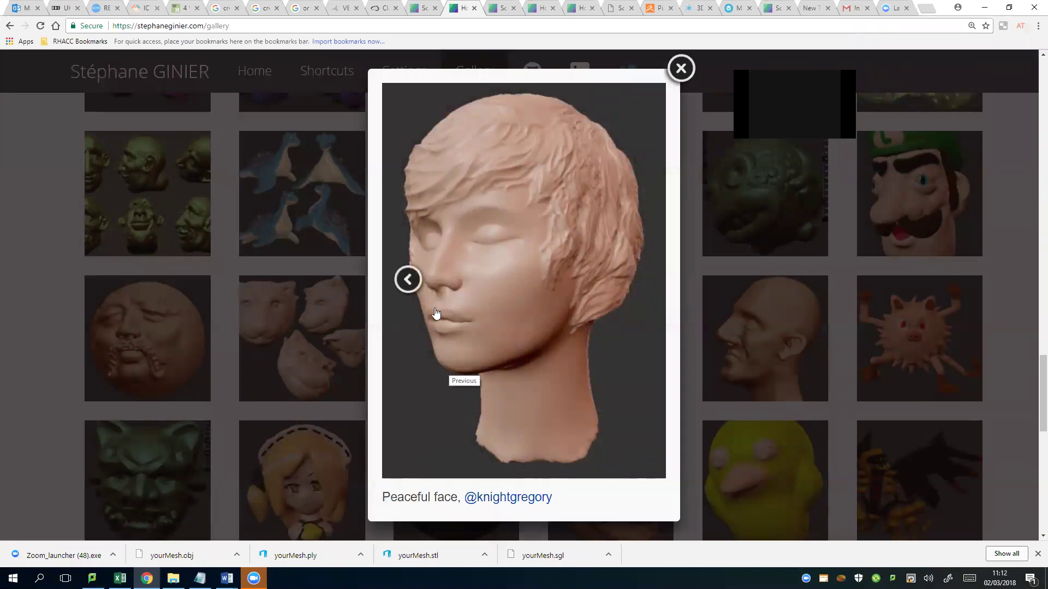
left_click(680, 68)
Find the Bronze fish sculpture further up the gallery, view it enlarged, and close its preview
scroll(548, 346, "up", 2)
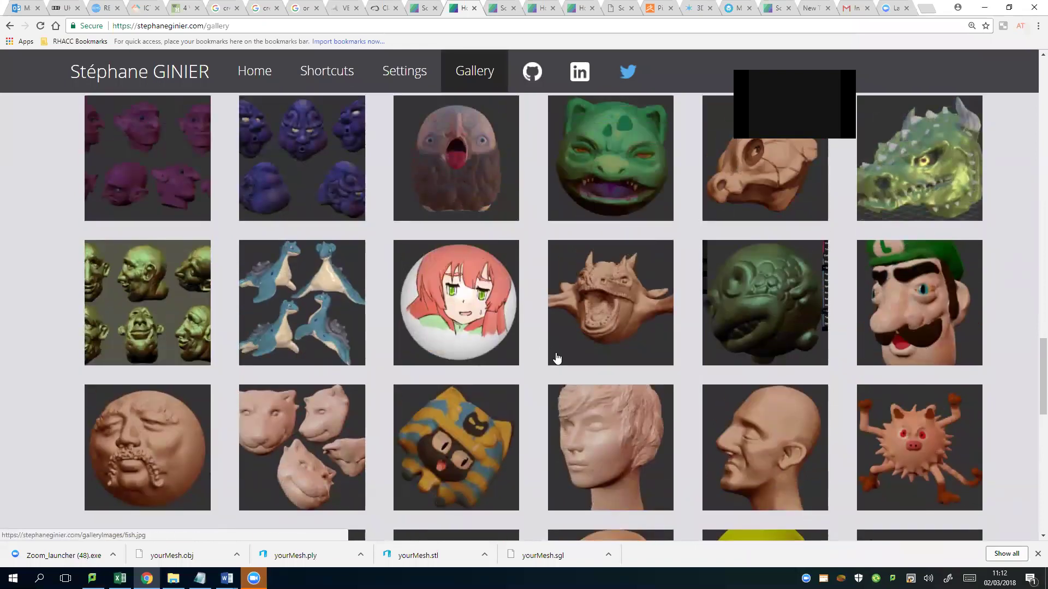
scroll(754, 406, "up", 2)
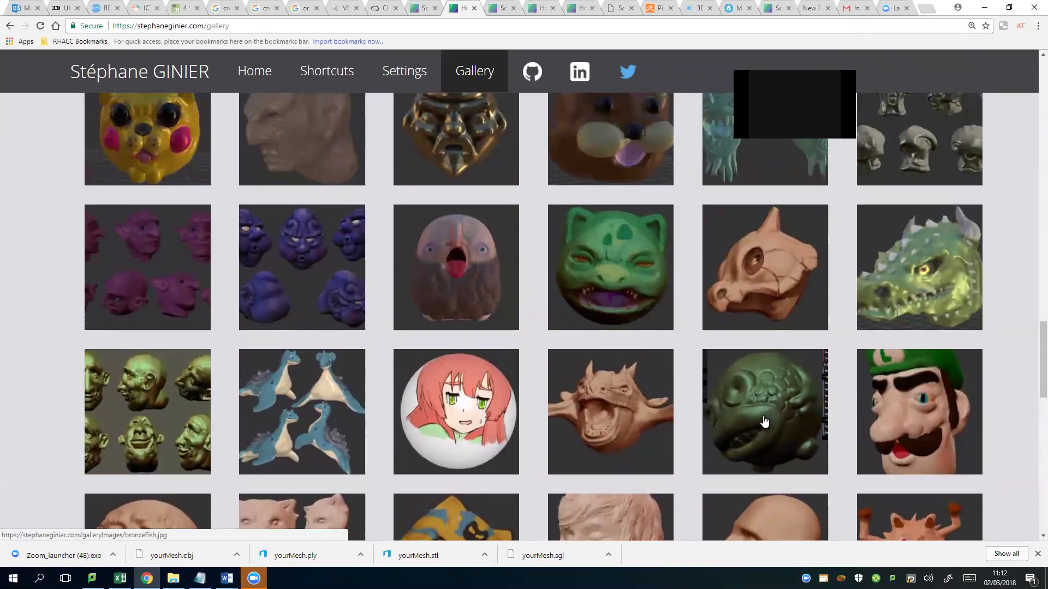
left_click(765, 420)
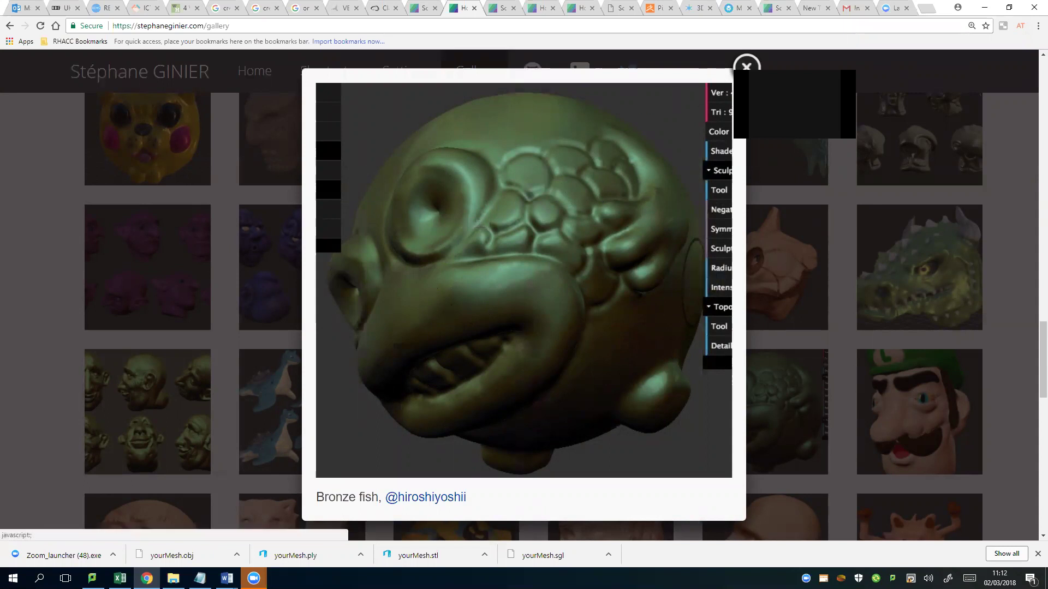
left_click(746, 66)
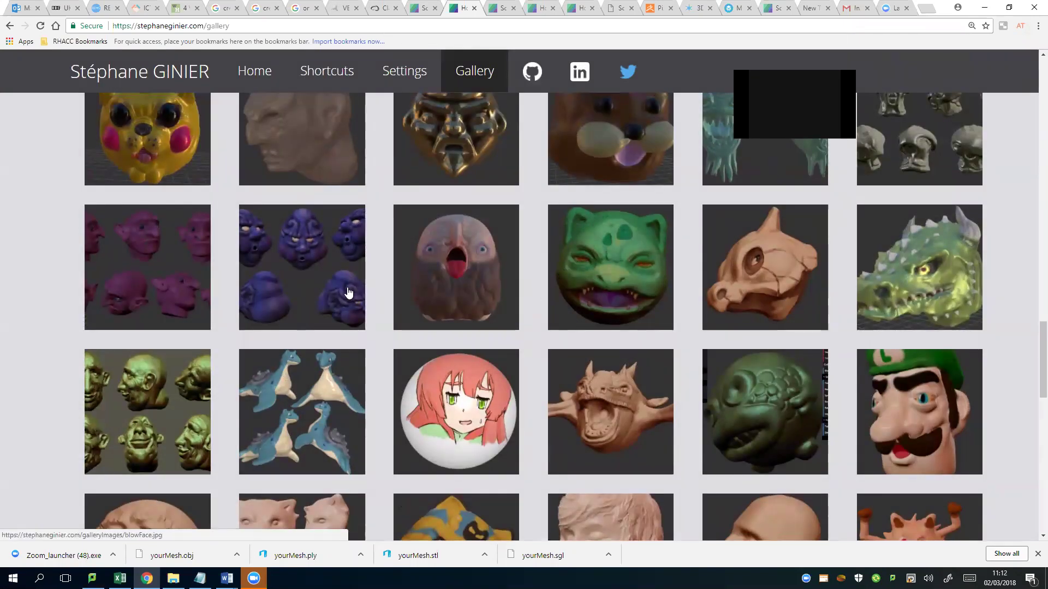
View the purple Blow face sculpture enlarged and close its preview
left_click(309, 273)
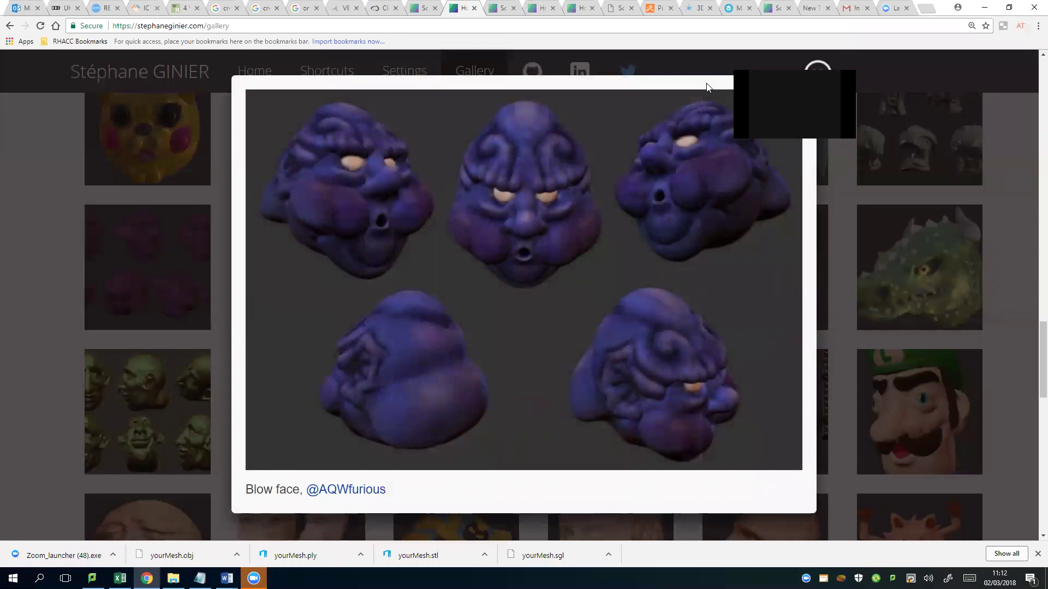
left_click(728, 216)
left_click(731, 69)
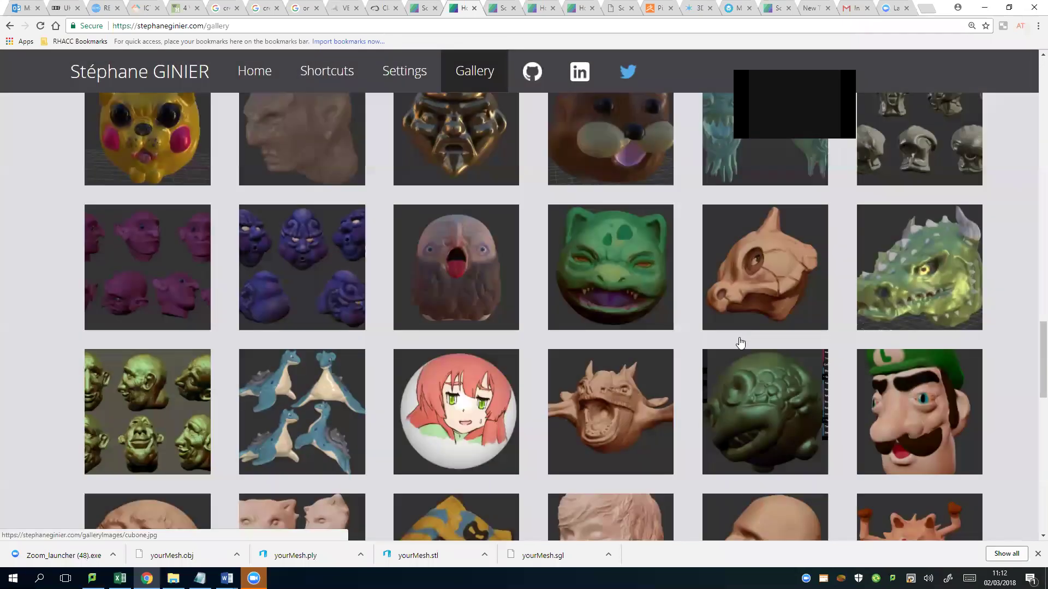
Find the Iron Man helmet further up the gallery, view it enlarged, and close its preview
scroll(741, 343, "up", 6)
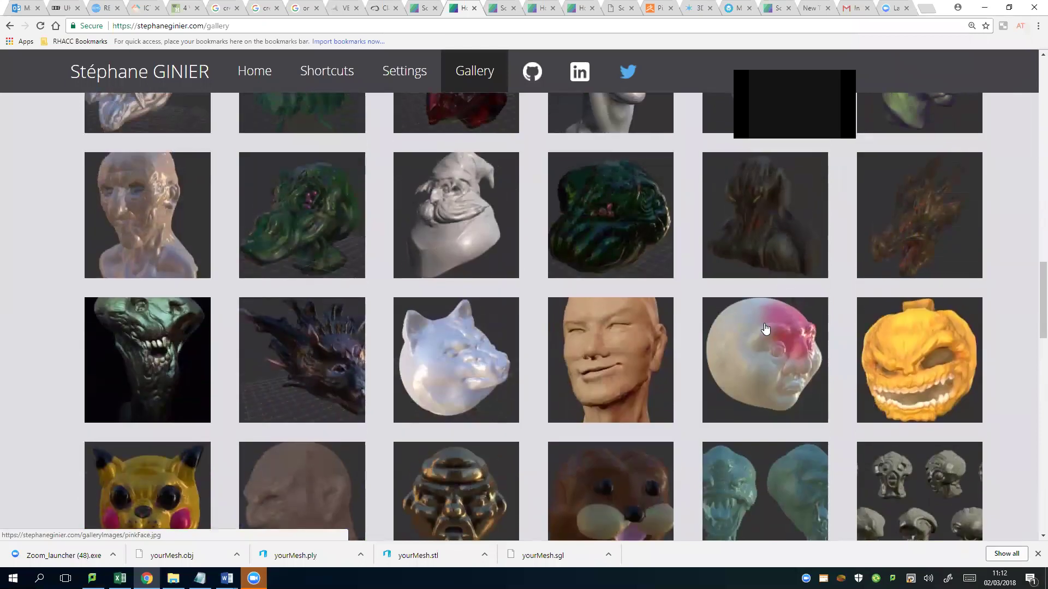
scroll(766, 328, "up", 6)
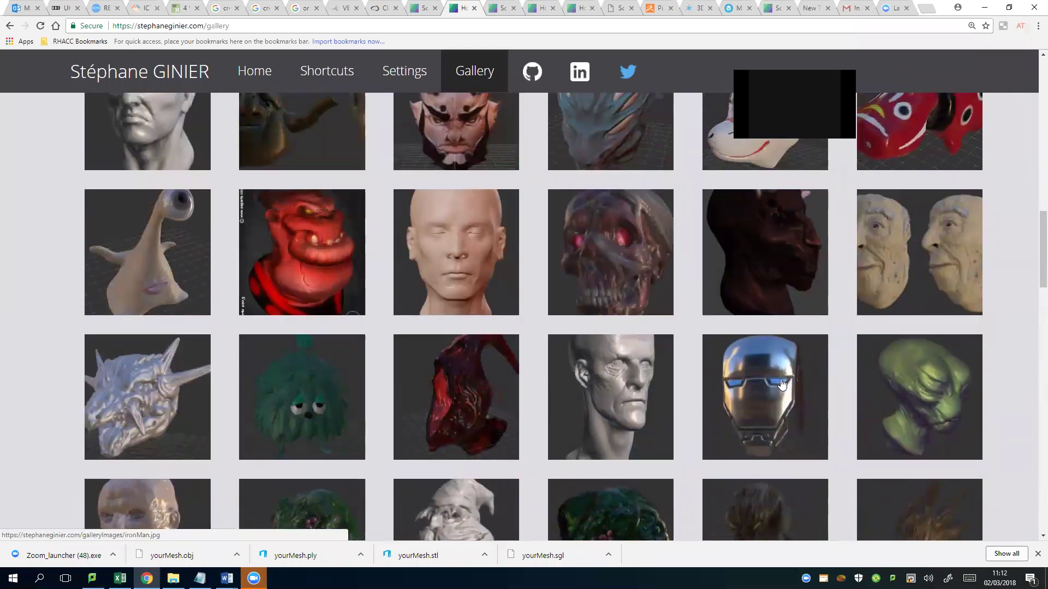
left_click(783, 387)
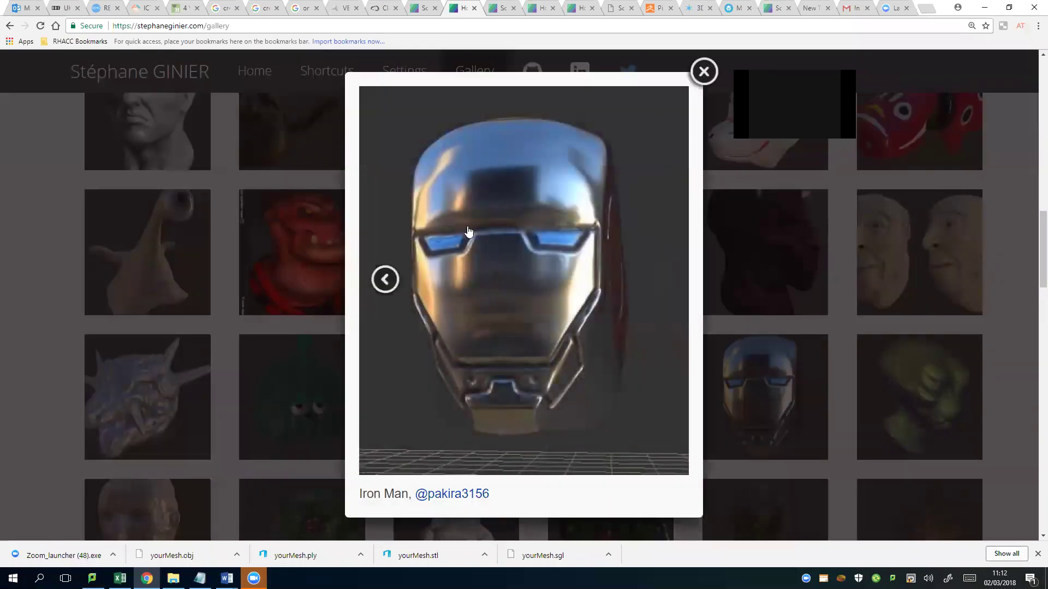
left_click(703, 71)
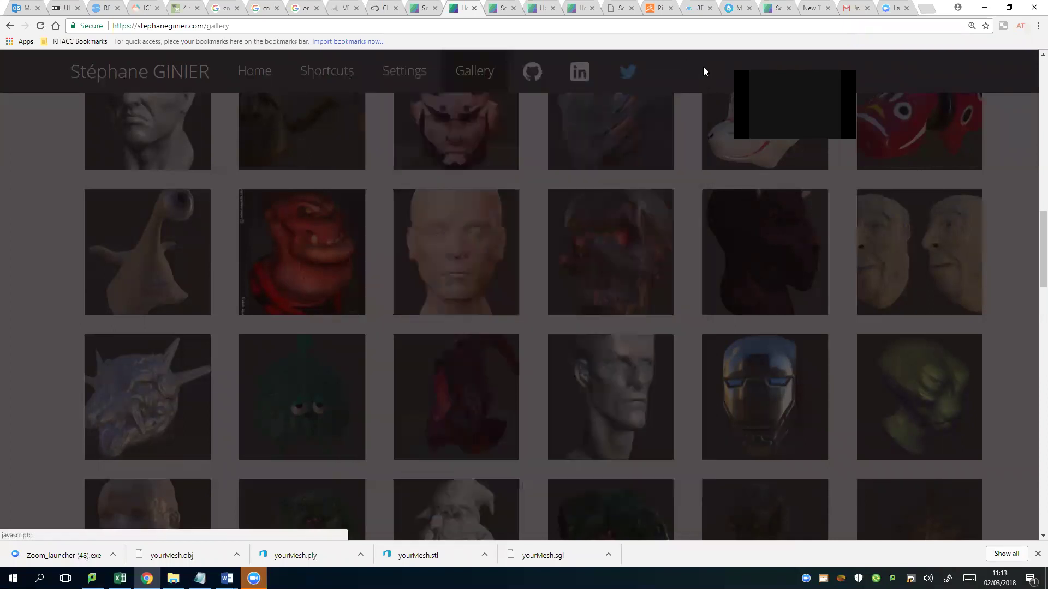
Look over the remaining sculpture thumbnails on the way back toward the first rows of the gallery
scroll(703, 362, "up", 5)
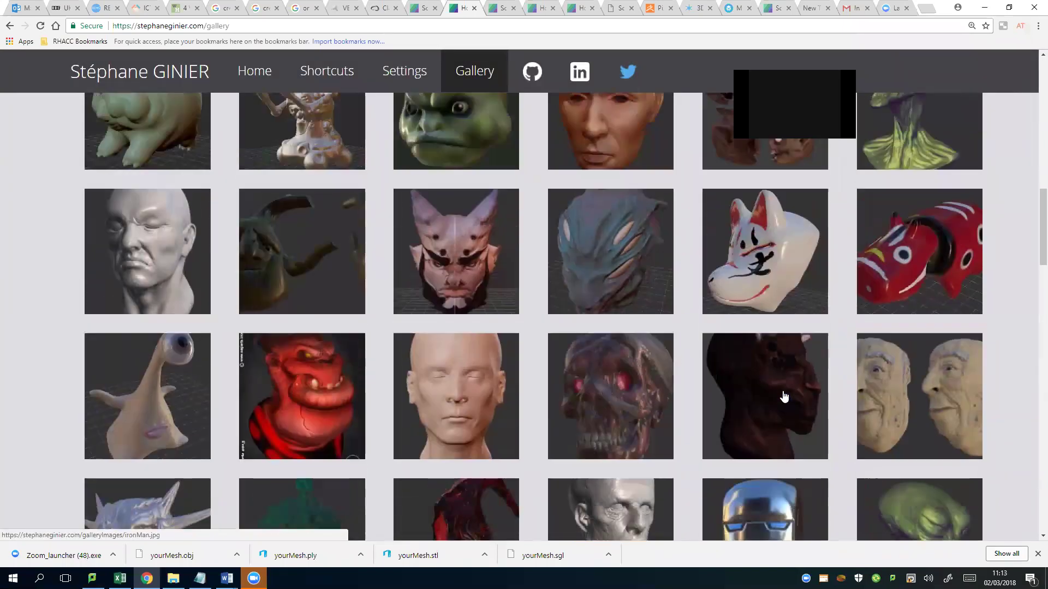
scroll(784, 398, "up", 6)
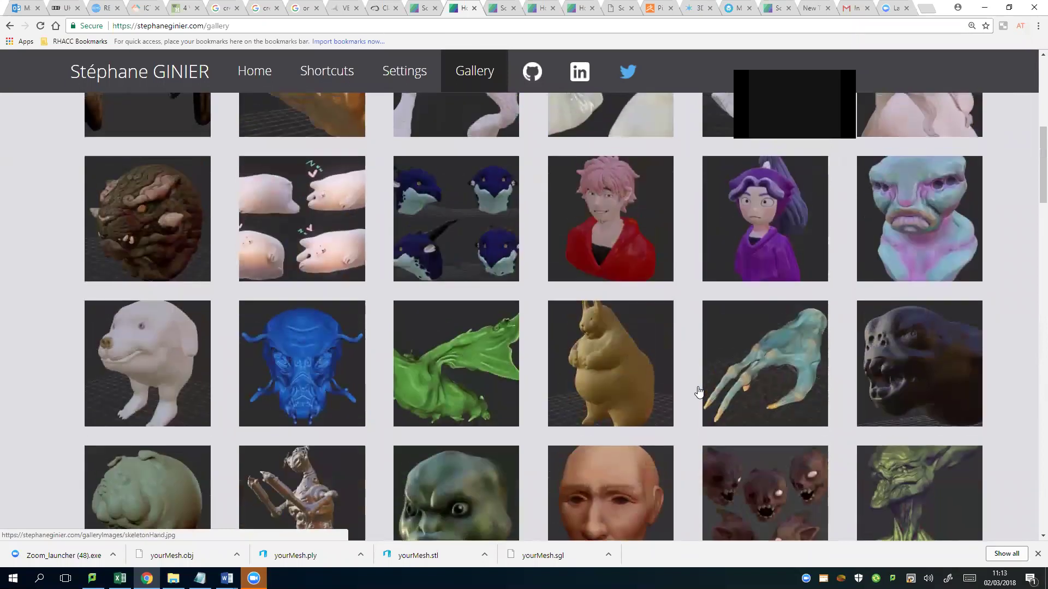
scroll(698, 391, "down", 1)
scroll(699, 392, "up", 1)
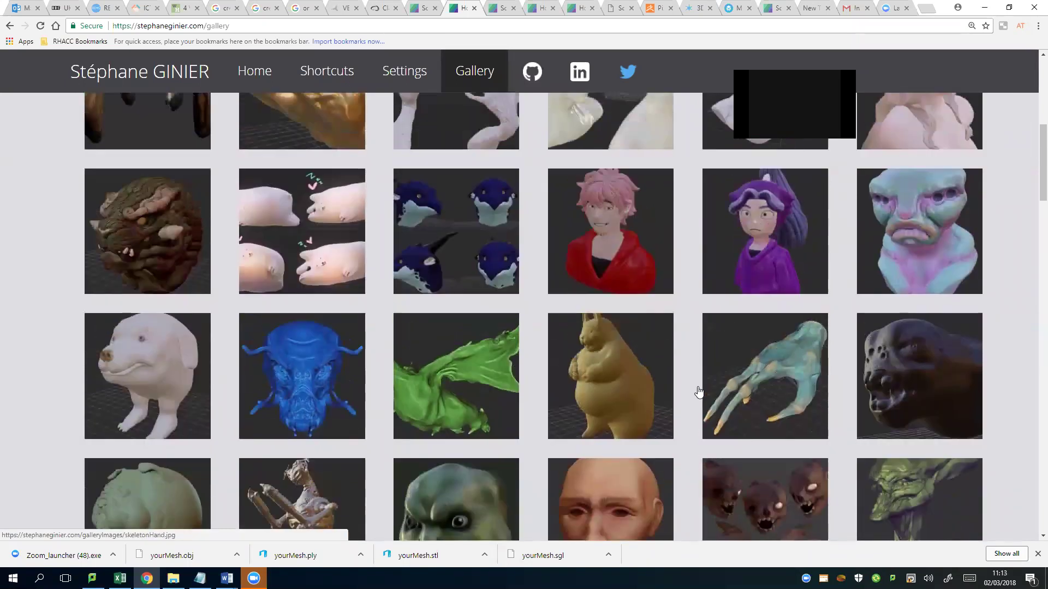
scroll(698, 392, "up", 4)
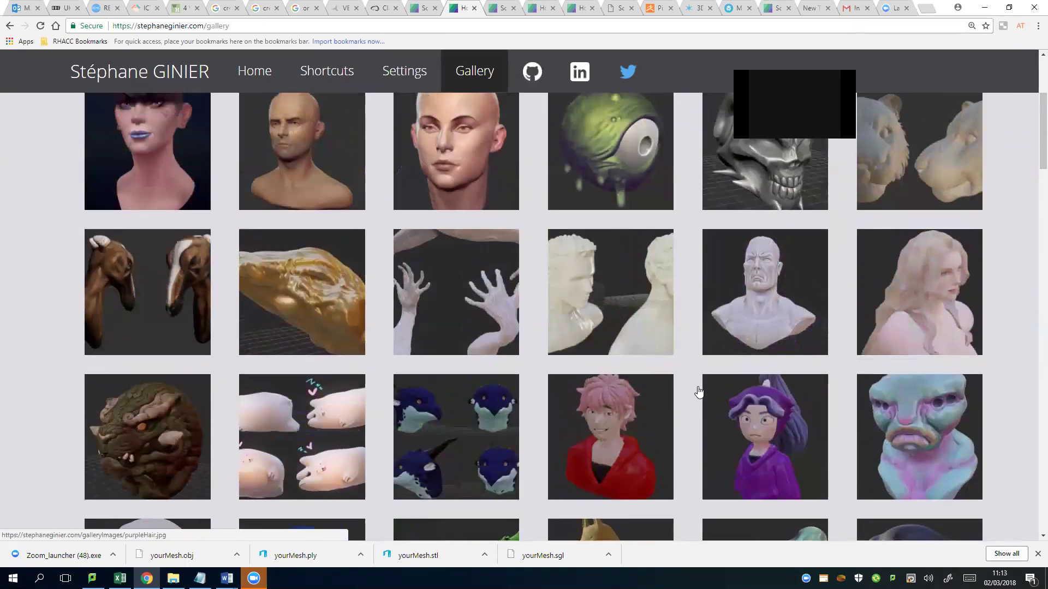
View the brown horned animal heads concept sculpture enlarged and close its preview
scroll(698, 391, "up", 4)
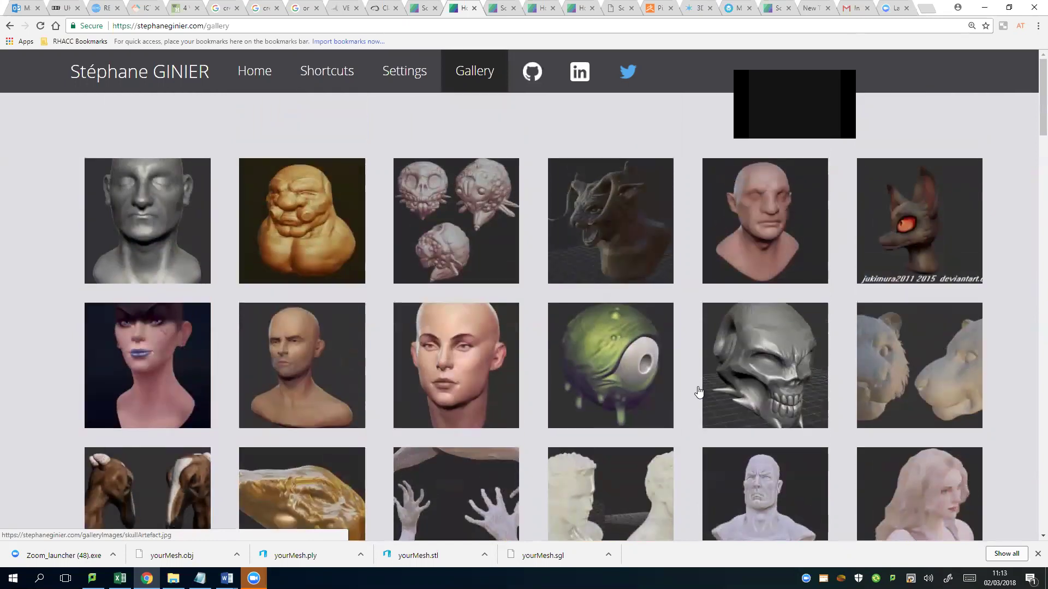
scroll(699, 392, "down", 1)
left_click(200, 442)
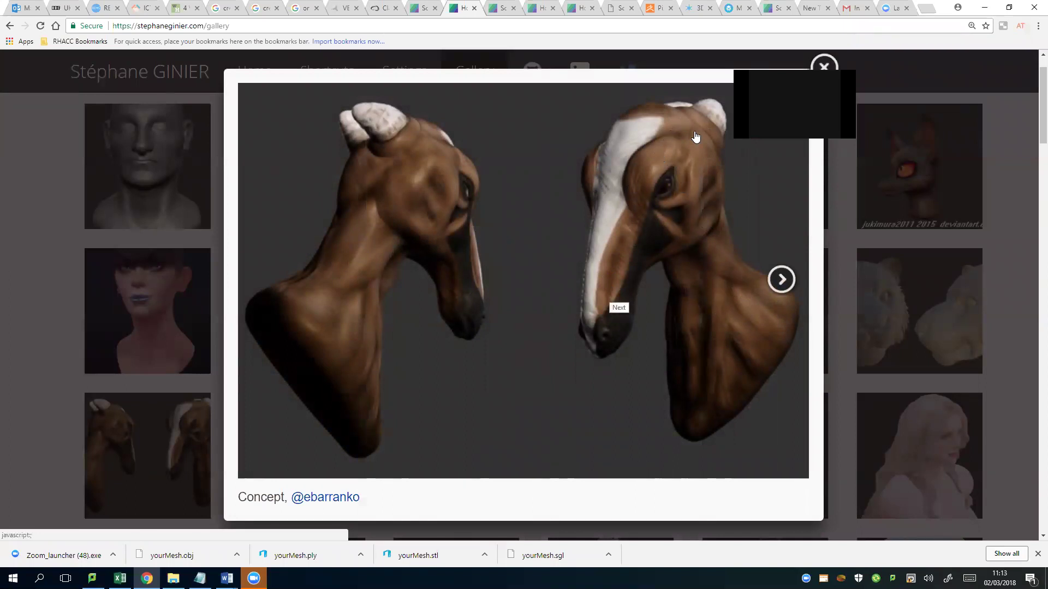
left_click(824, 66)
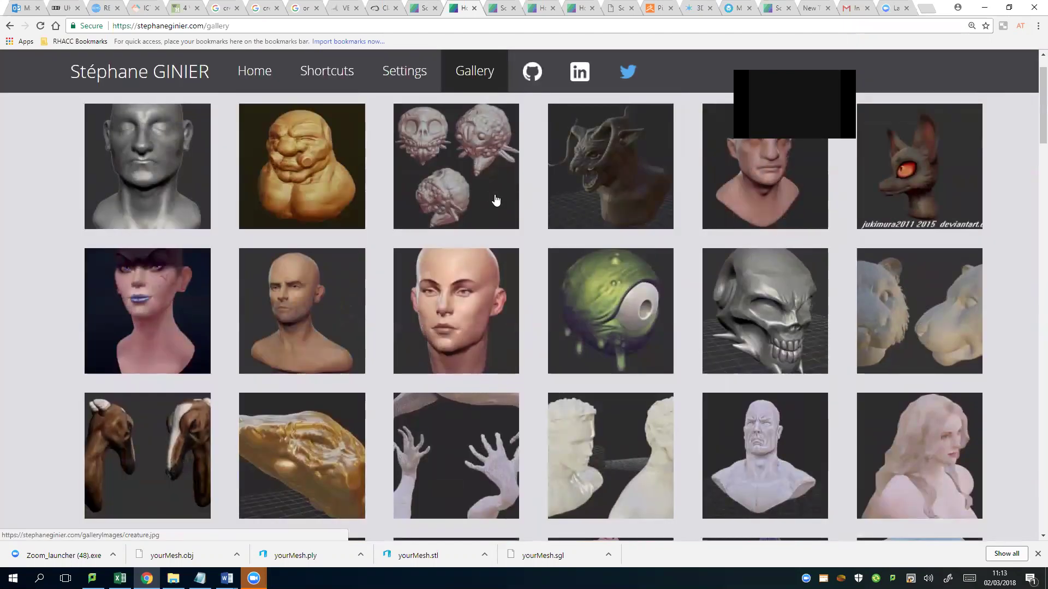
Go to the open SculptGL page, clear its scene, and reload the page to get the default sphere
left_click(420, 7)
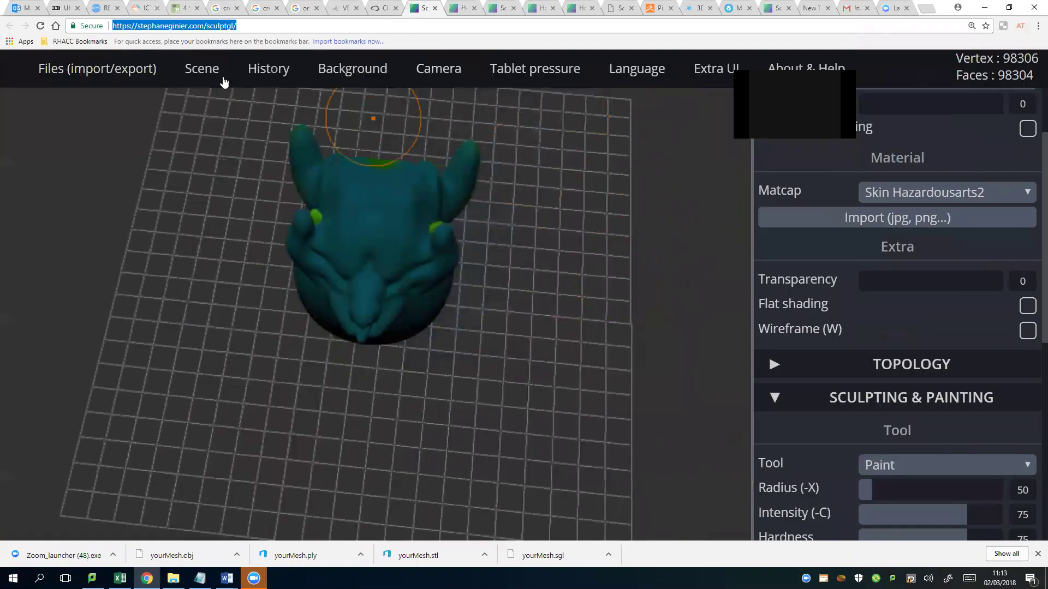
mouse_move(201, 71)
left_click(216, 102)
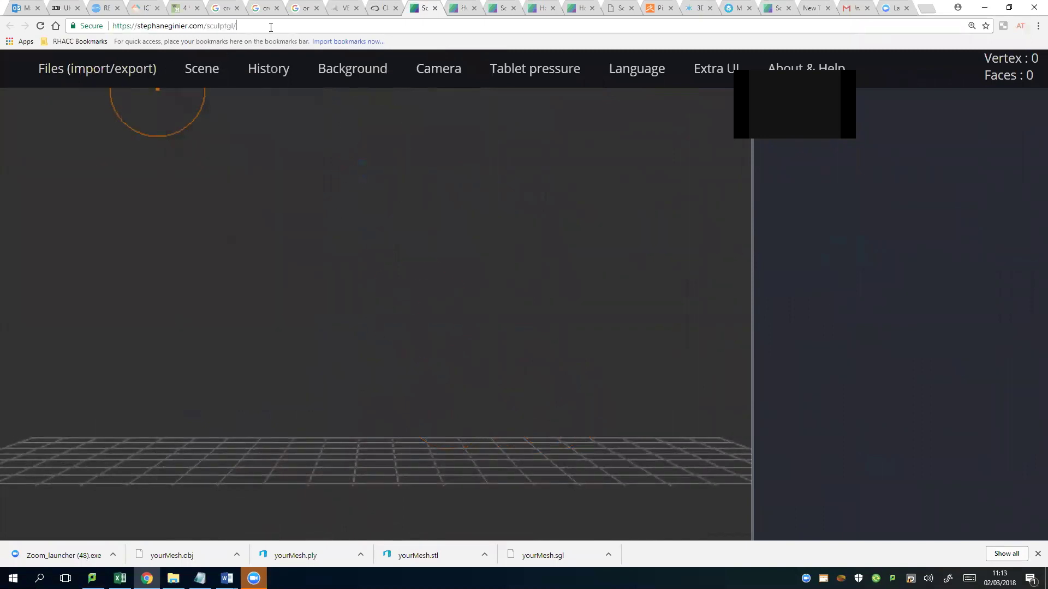
key("Return")
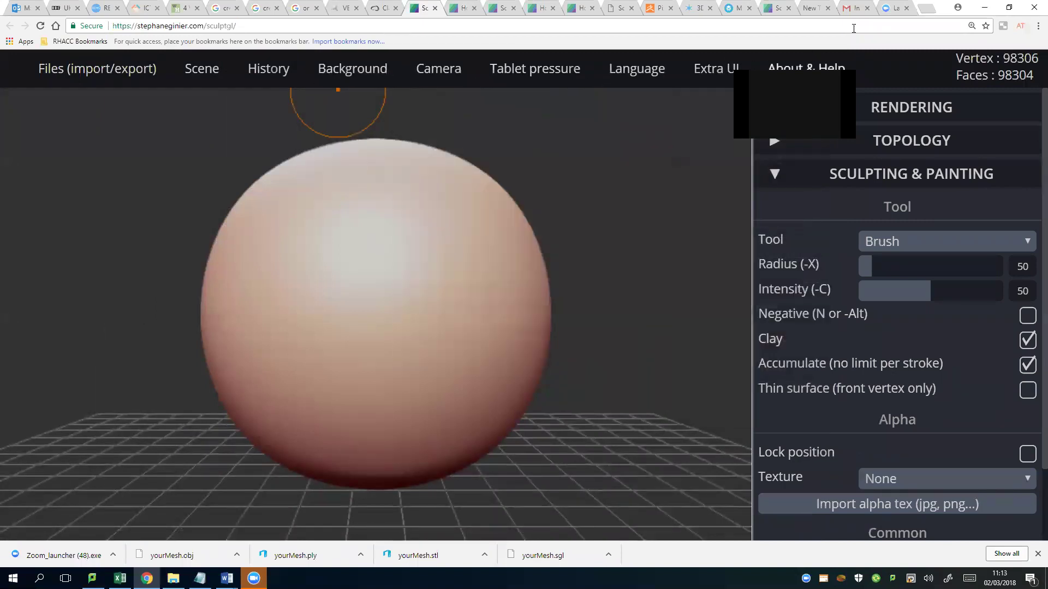
Search for "sculptgl" in a new browser tab and open the SculptGL sculpting app
left_click(927, 9)
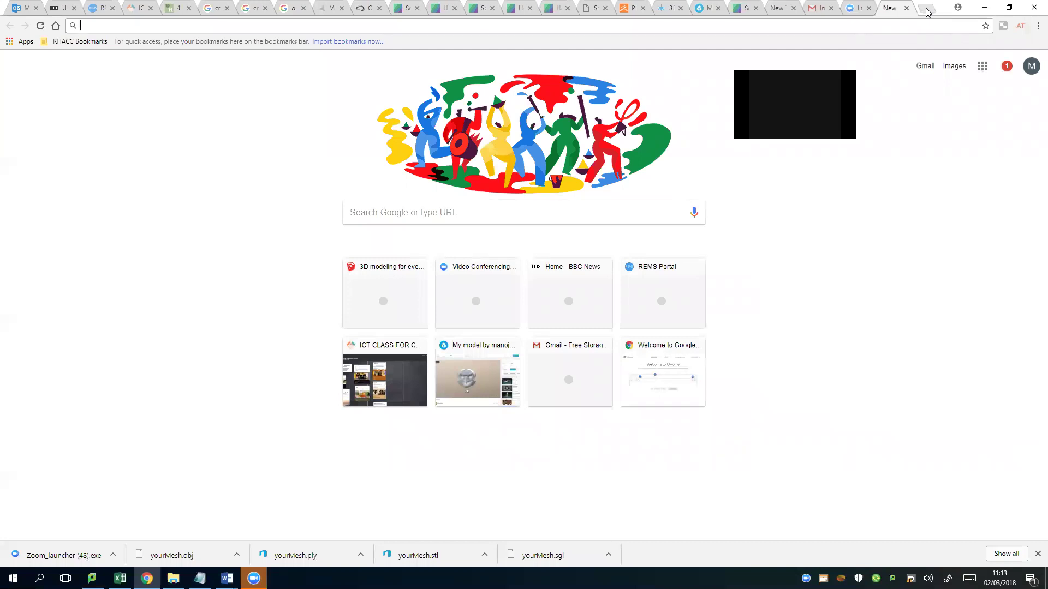
type("sculpt")
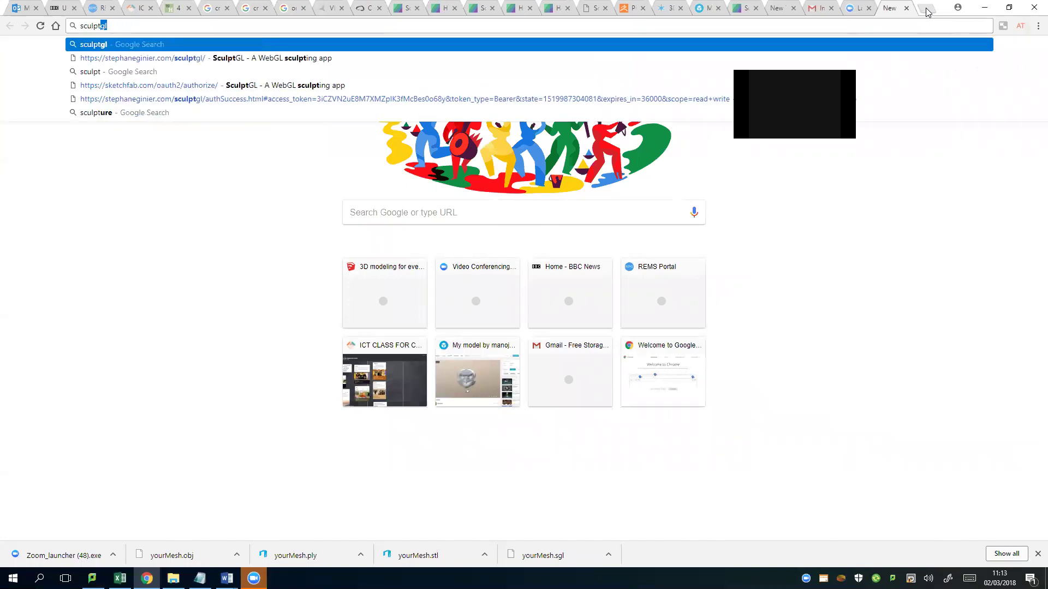
type("gl")
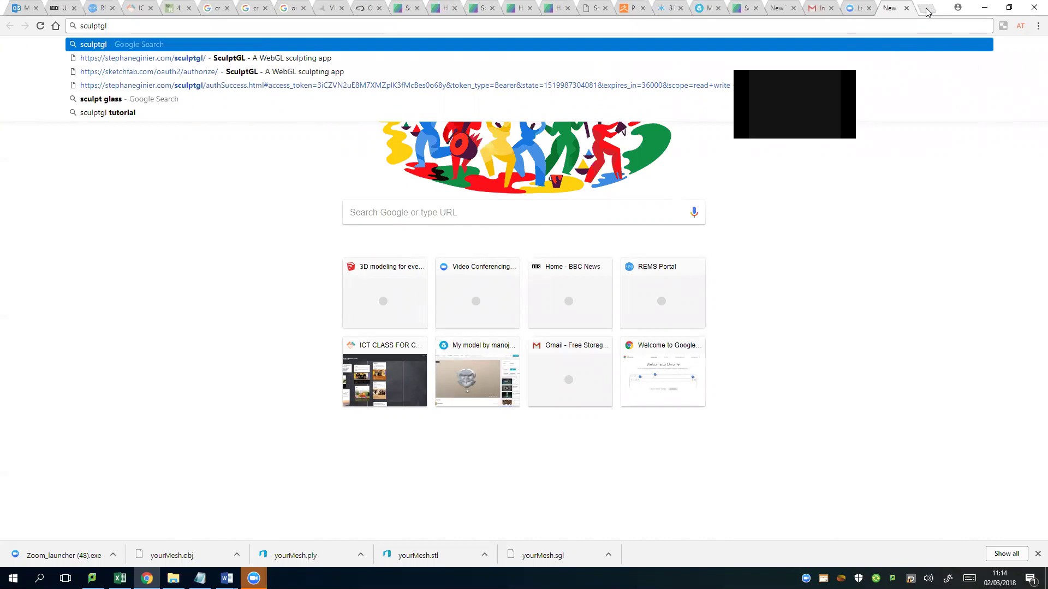
key("Return")
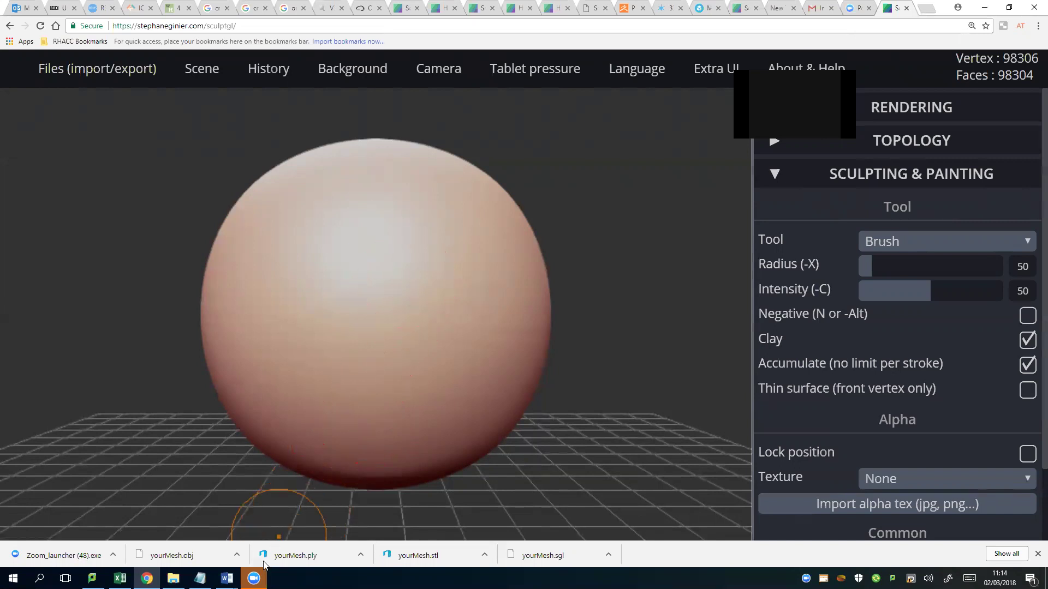
mouse_move(228, 578)
left_click(273, 538)
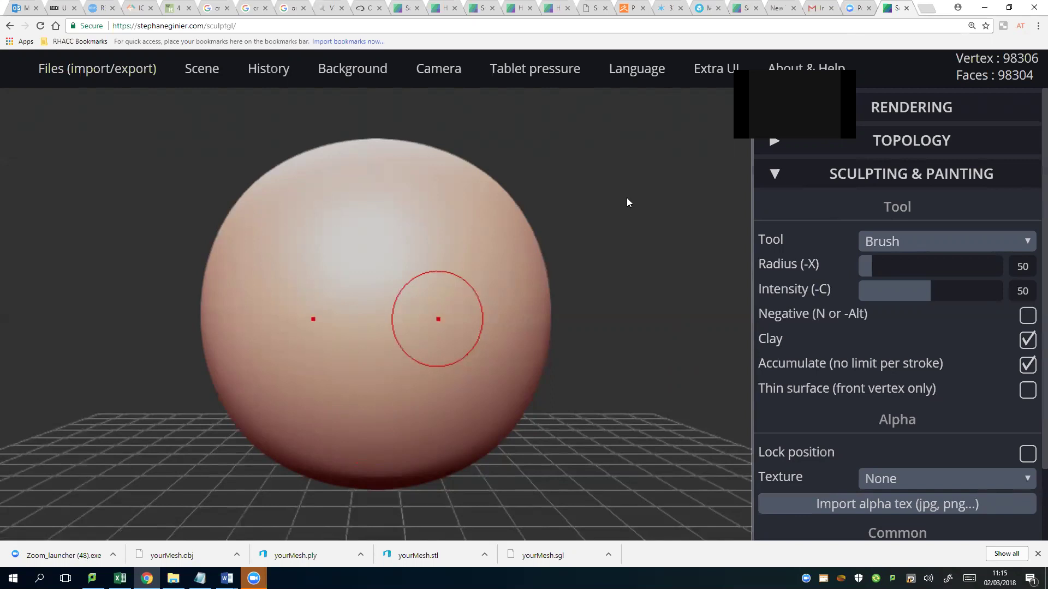
Try the Transform tool, inspecting its handles on the sphere from several distances and angles, and reload the page to reset the scene
left_click(999, 245)
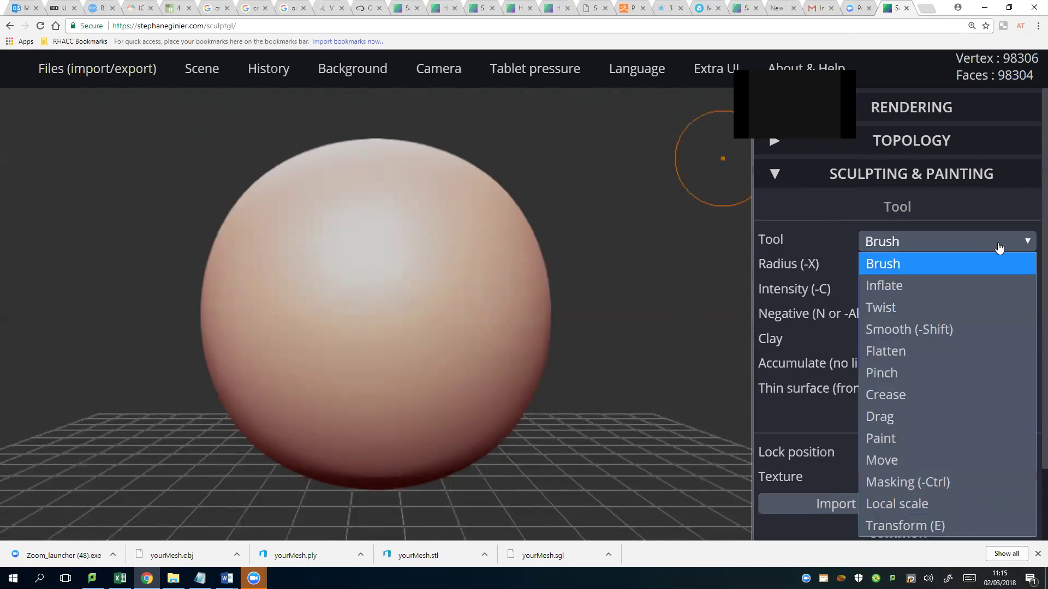
left_click(933, 521)
scroll(406, 310, "down", 1)
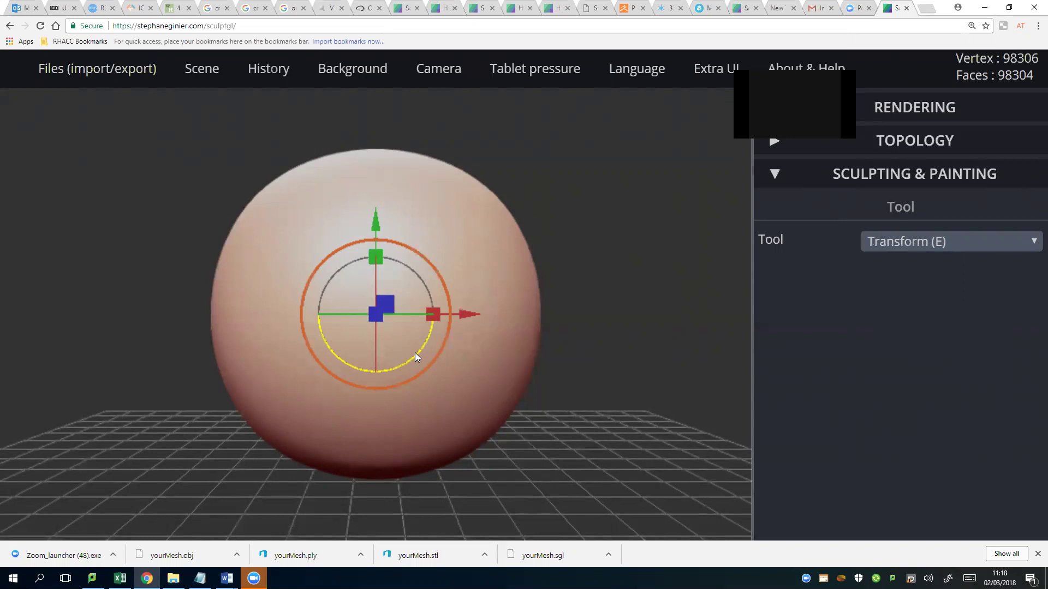
middle_click_drag(355, 287, 409, 203)
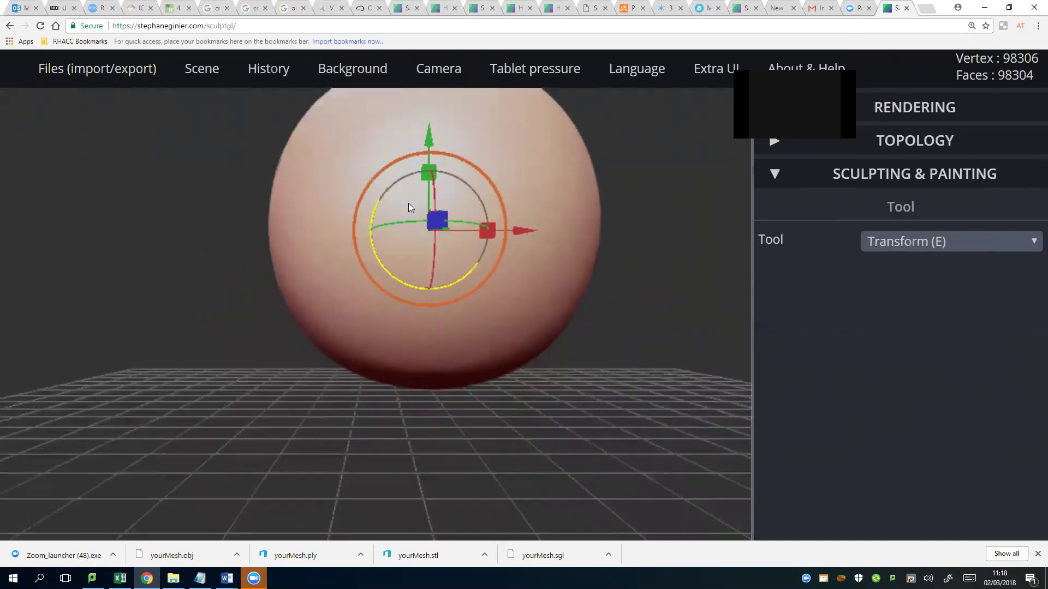
scroll(408, 203, "down", 10)
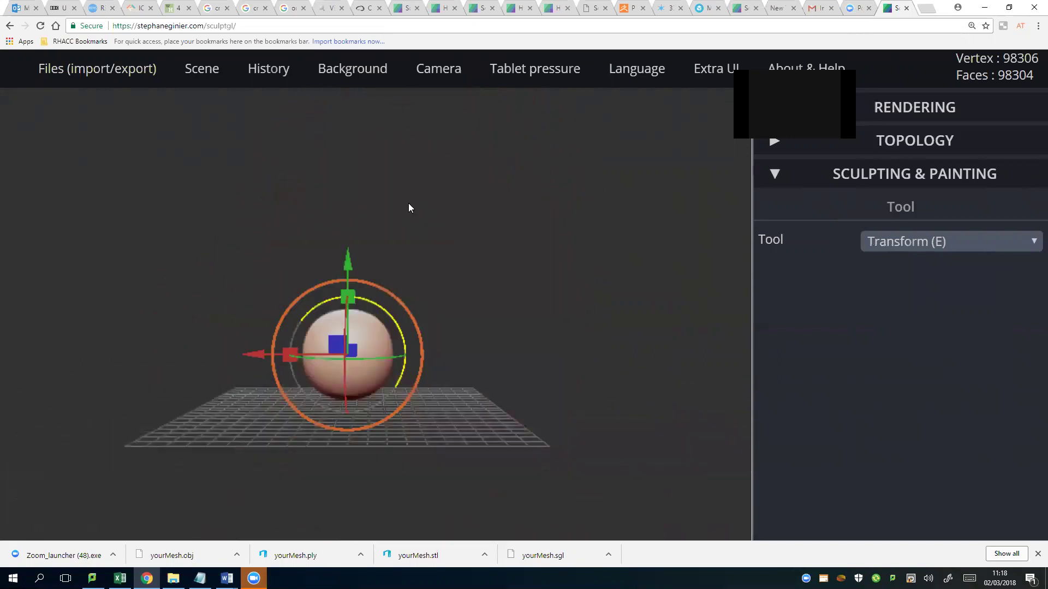
middle_click_drag(339, 329, 342, 98)
scroll(321, 300, "down", 2)
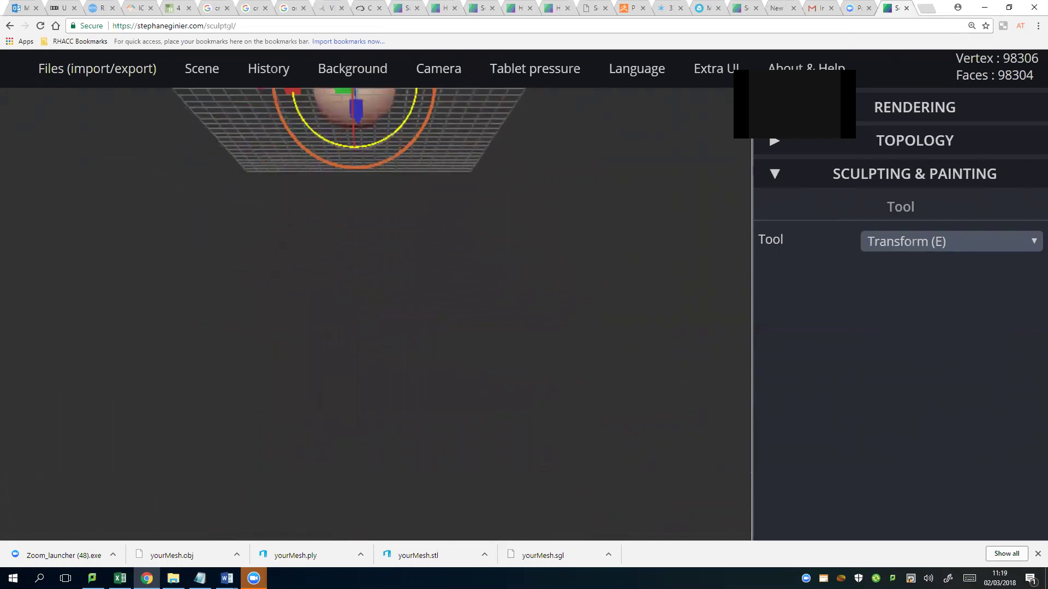
scroll(348, 388, "down", 5)
left_click_drag(348, 388, 263, 369)
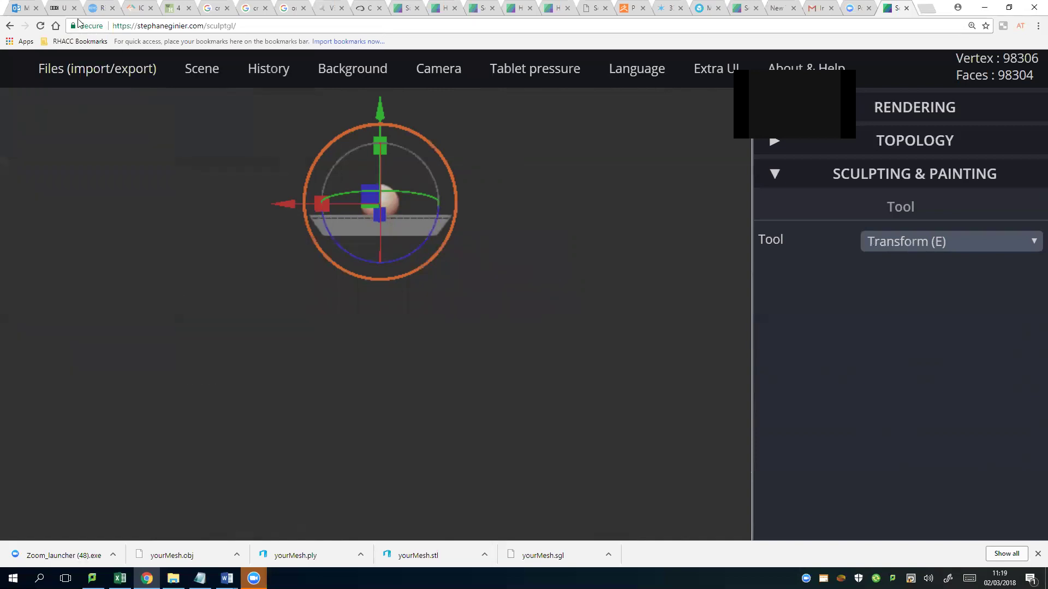
left_click(39, 25)
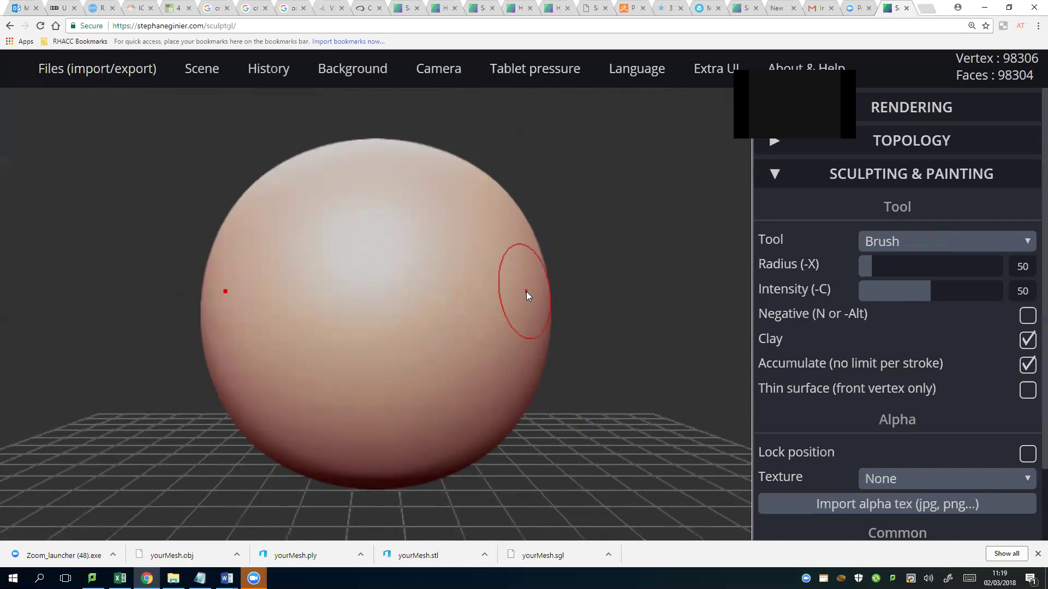
Build up a large rounded bump on the front of the sphere with symmetric Brush strokes
mouse_move(403, 290)
right_mouse_down()
mouse_move(589, 321)
mouse_move(105, 319)
mouse_move(213, 316)
mouse_move(575, 385)
mouse_move(236, 347)
mouse_move(145, 319)
mouse_move(323, 299)
mouse_move(517, 313)
mouse_move(588, 331)
mouse_move(463, 317)
mouse_move(432, 329)
right_mouse_up()
mouse_move(381, 281)
left_mouse_down()
mouse_move(446, 248)
mouse_move(391, 281)
mouse_move(421, 269)
mouse_move(409, 271)
left_mouse_up()
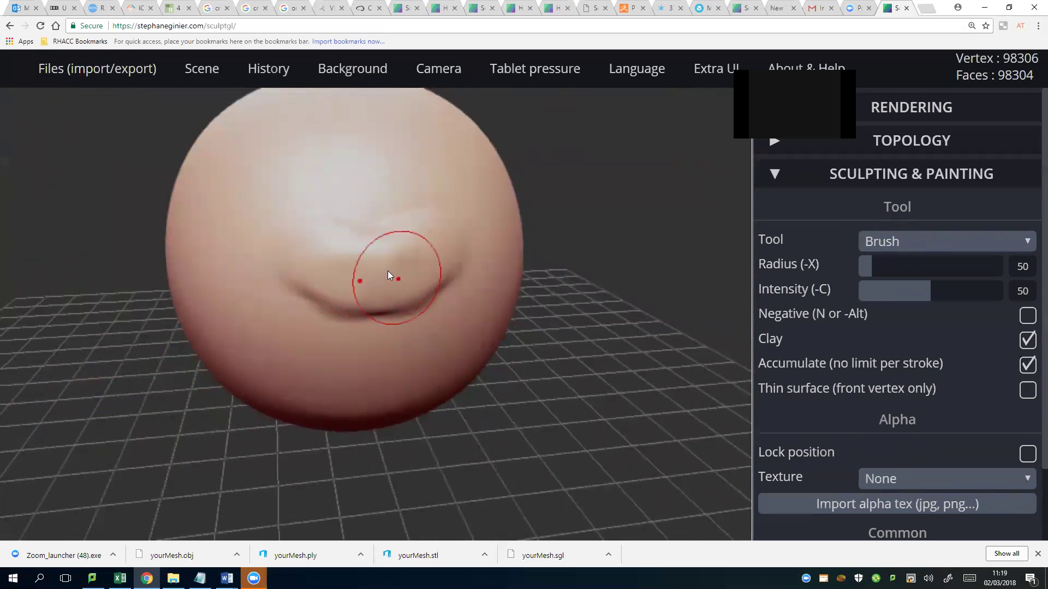
mouse_move(345, 284)
left_mouse_down()
mouse_move(361, 222)
mouse_move(336, 279)
left_mouse_up()
mouse_move(420, 275)
left_mouse_down()
mouse_move(403, 195)
mouse_move(409, 274)
mouse_move(390, 190)
mouse_move(400, 275)
mouse_move(411, 199)
mouse_move(453, 235)
mouse_move(426, 291)
mouse_move(421, 191)
mouse_move(401, 260)
mouse_move(435, 220)
mouse_move(386, 156)
mouse_move(386, 175)
mouse_move(317, 172)
mouse_move(360, 164)
mouse_move(333, 227)
mouse_move(362, 201)
mouse_move(328, 240)
mouse_move(344, 187)
mouse_move(356, 271)
mouse_move(321, 256)
mouse_move(382, 276)
mouse_move(369, 272)
left_mouse_up()
mouse_move(325, 235)
right_mouse_down()
mouse_move(382, 254)
mouse_move(476, 245)
mouse_move(305, 296)
right_mouse_up()
scroll(305, 296, "up", 3)
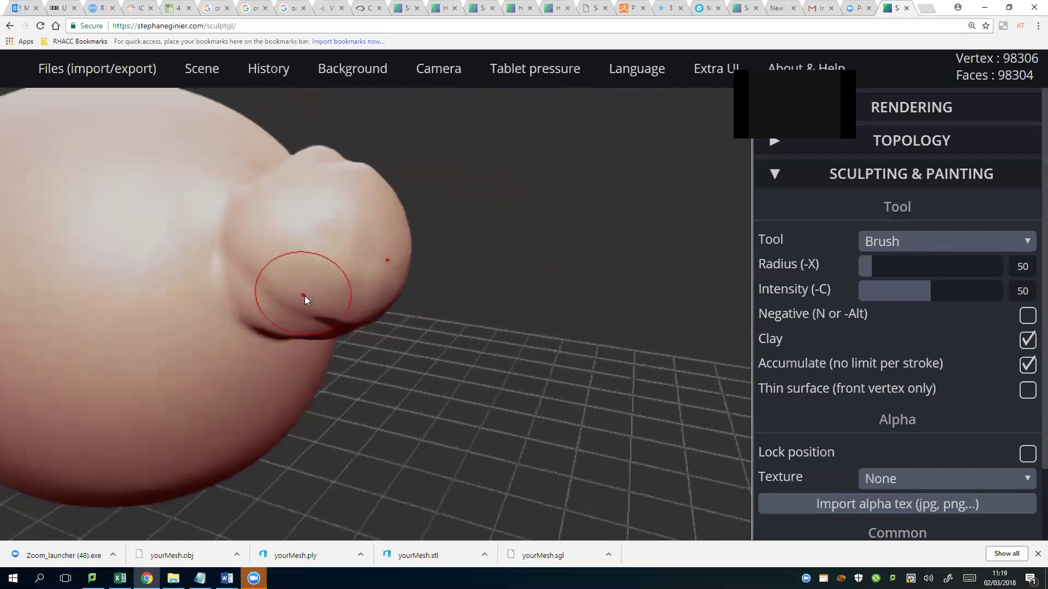
mouse_move(299, 256)
right_mouse_down()
mouse_move(310, 188)
mouse_move(302, 239)
right_mouse_up()
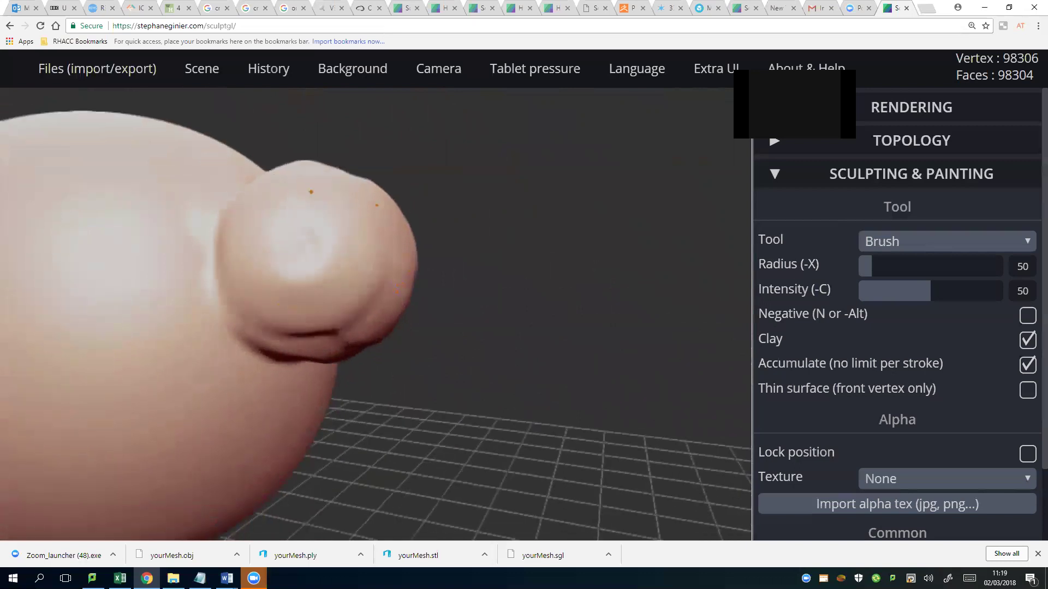
mouse_move(262, 293)
right_mouse_down()
mouse_move(149, 267)
mouse_move(5, 398)
mouse_move(108, 286)
mouse_move(259, 345)
mouse_move(166, 379)
mouse_move(149, 297)
mouse_move(239, 292)
mouse_move(262, 320)
mouse_move(249, 296)
mouse_move(156, 294)
mouse_move(205, 315)
right_mouse_up()
Swell both sides of the sphere behind the front bump with broad symmetric Brush strokes
scroll(211, 324, "up", 5)
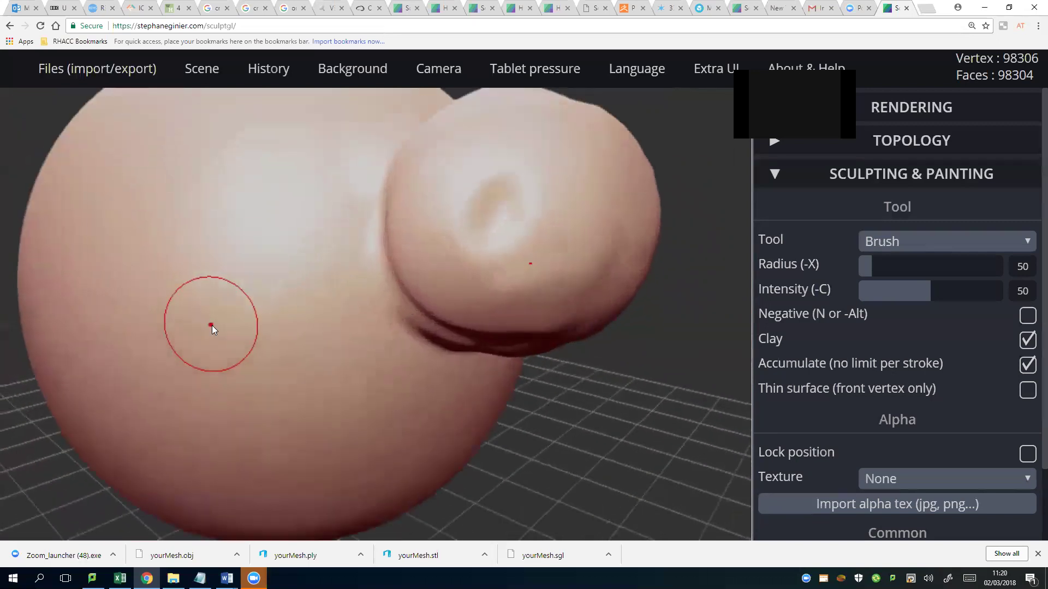
scroll(218, 323, "down", 10)
scroll(292, 352, "up", 5)
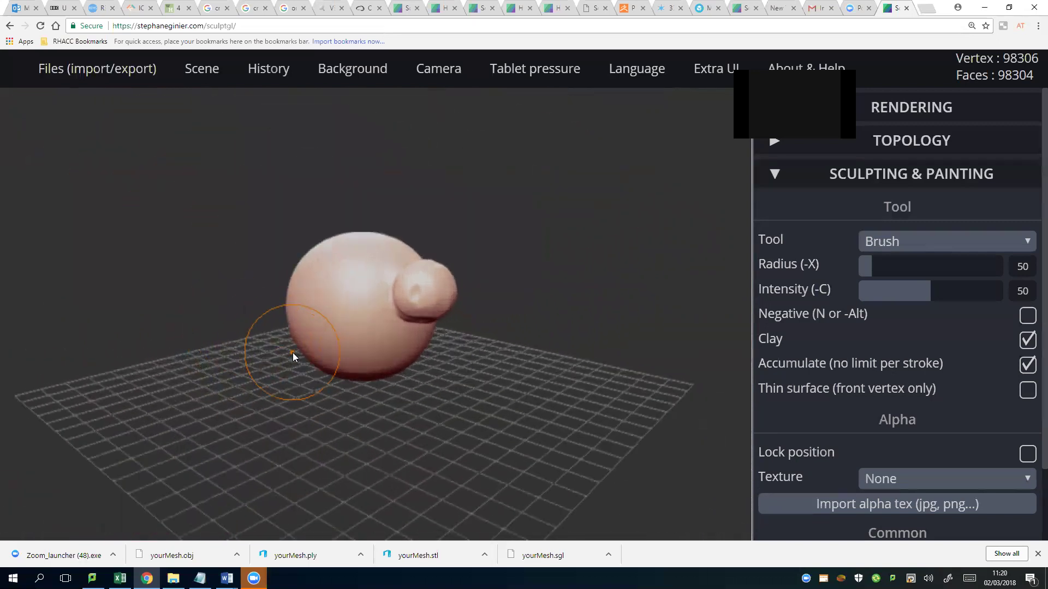
mouse_move(351, 284)
right_mouse_down()
mouse_move(345, 276)
mouse_move(361, 280)
right_mouse_up()
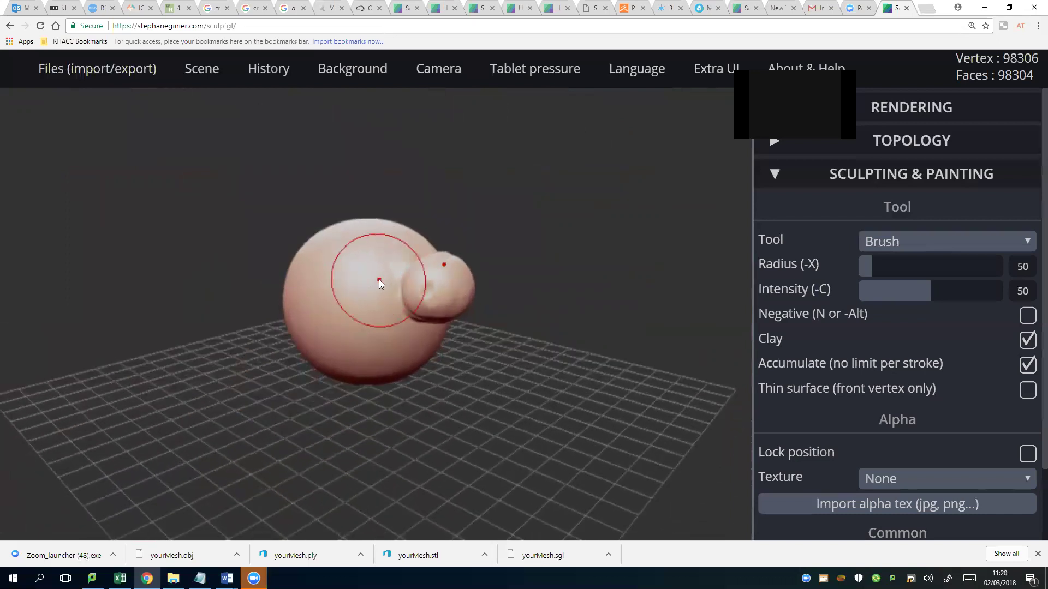
mouse_move(380, 281)
left_mouse_down()
mouse_move(345, 280)
mouse_move(362, 272)
left_mouse_up()
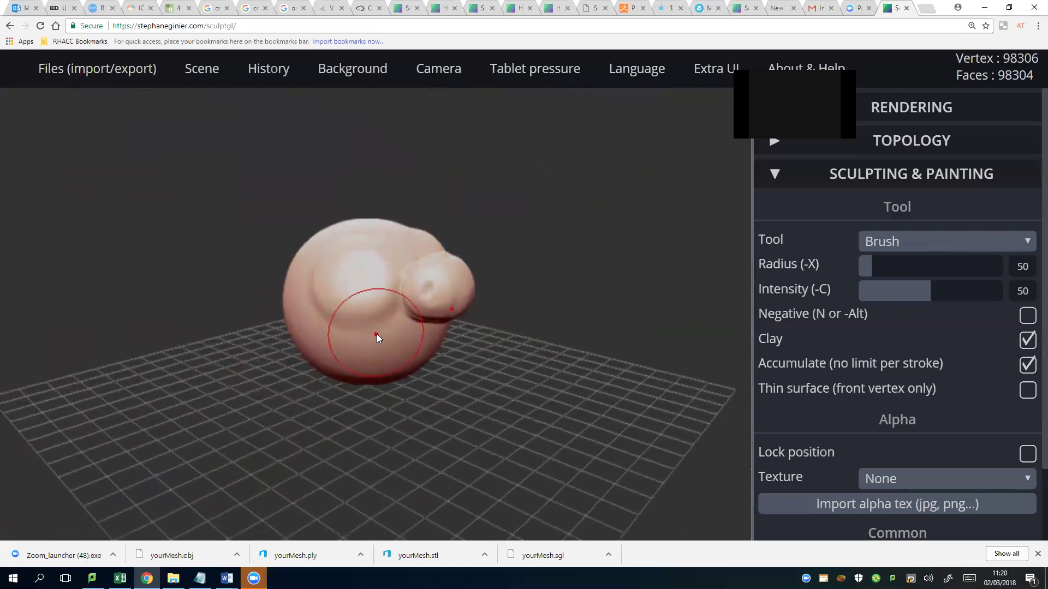
scroll(390, 322, "up", 3)
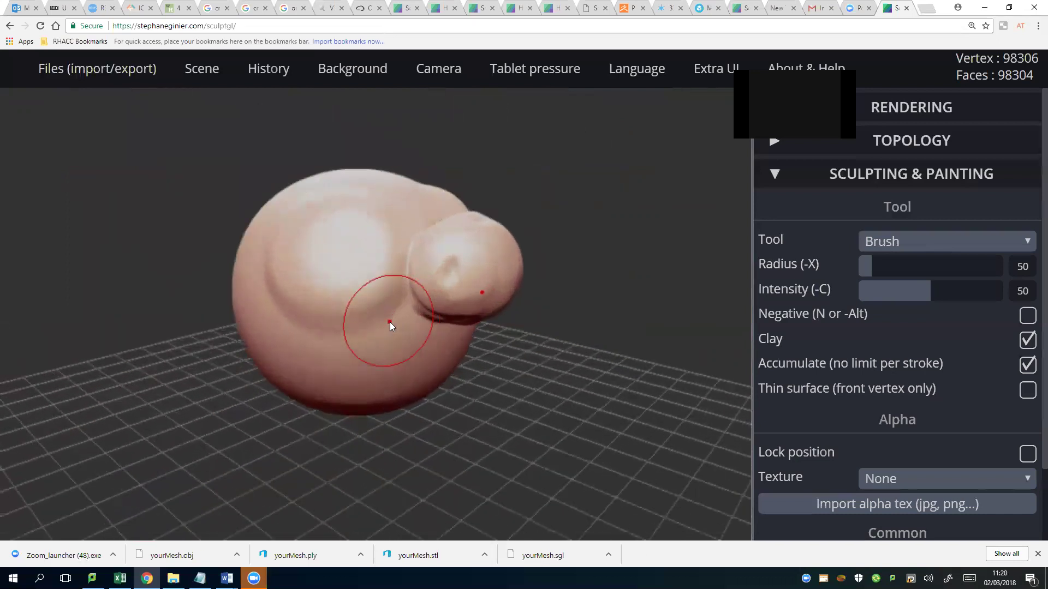
mouse_move(432, 298)
right_mouse_down()
mouse_move(370, 282)
mouse_move(237, 287)
right_mouse_up()
mouse_move(423, 295)
right_mouse_down()
mouse_move(690, 290)
mouse_move(493, 289)
right_mouse_up()
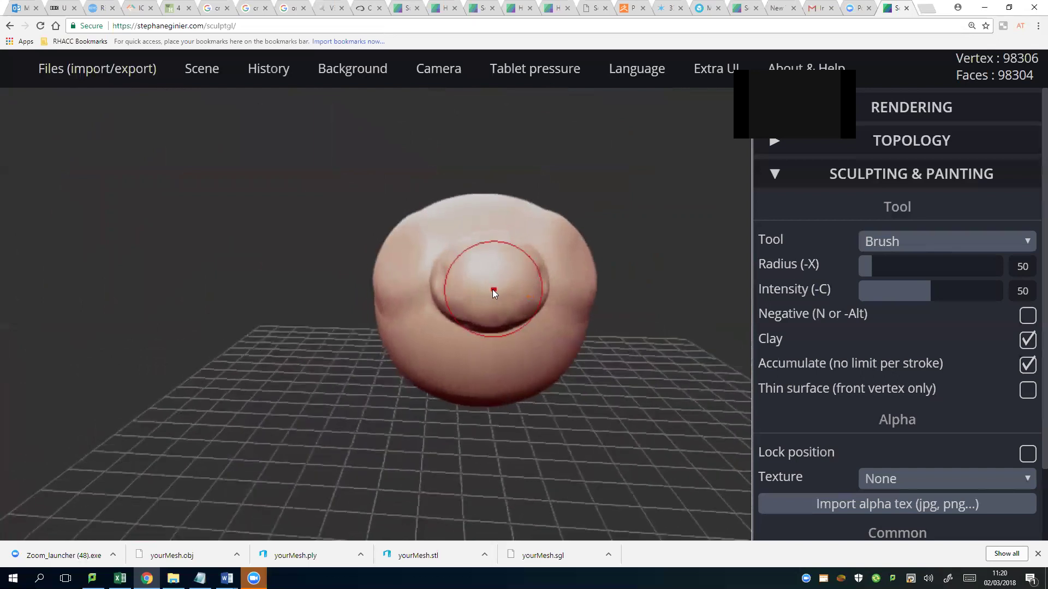
Thicken the area beneath the front bump and over its center with Brush strokes
scroll(492, 289, "up", 1)
scroll(492, 291, "up", 2)
scroll(493, 298, "down", 7)
scroll(447, 328, "up", 5)
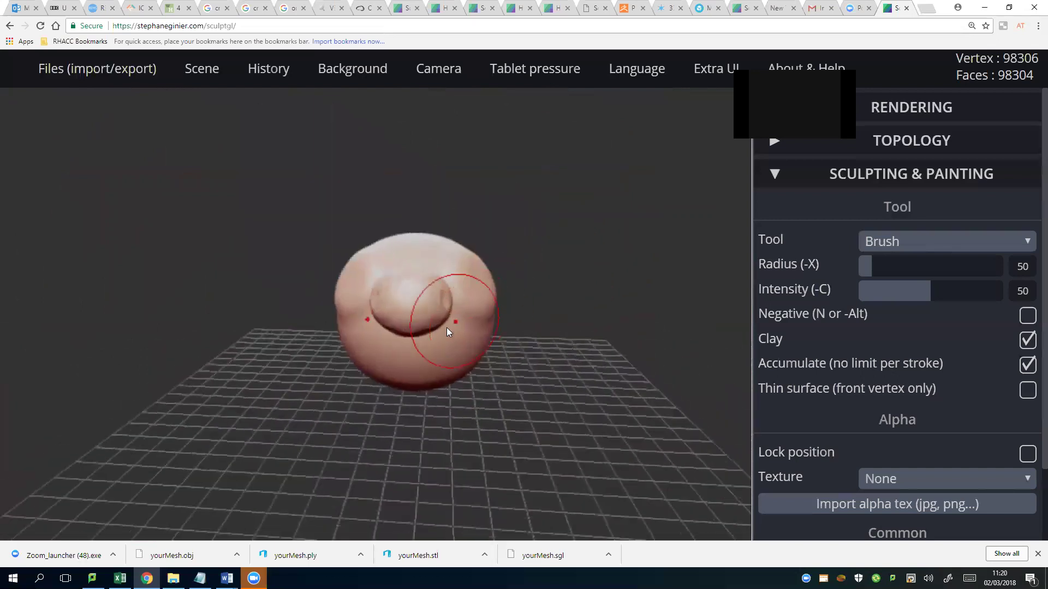
scroll(447, 332, "down", 2)
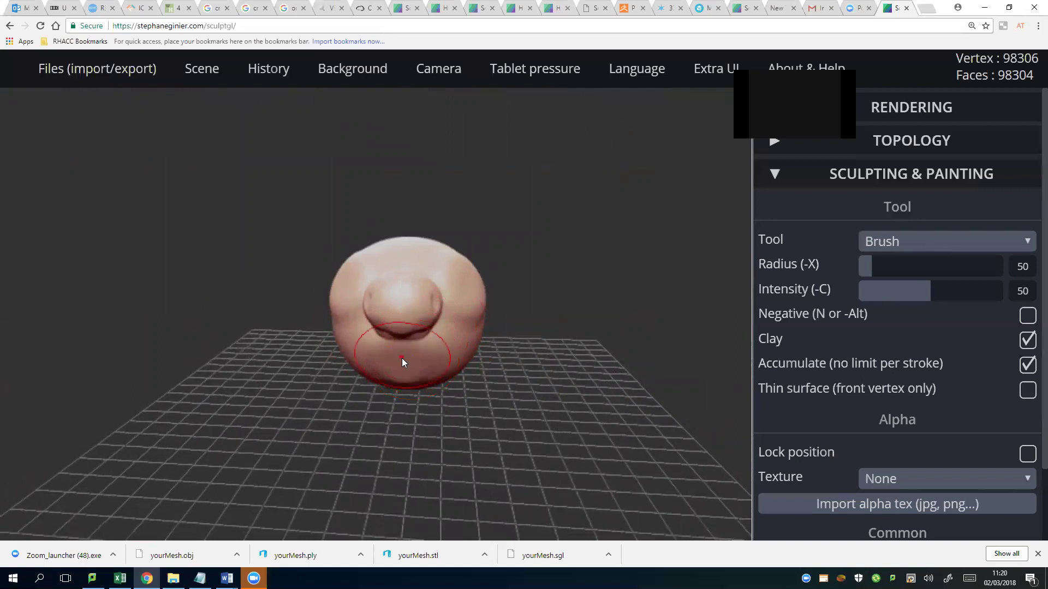
mouse_move(407, 360)
left_mouse_down()
mouse_move(417, 344)
mouse_move(403, 355)
mouse_move(431, 361)
left_mouse_up()
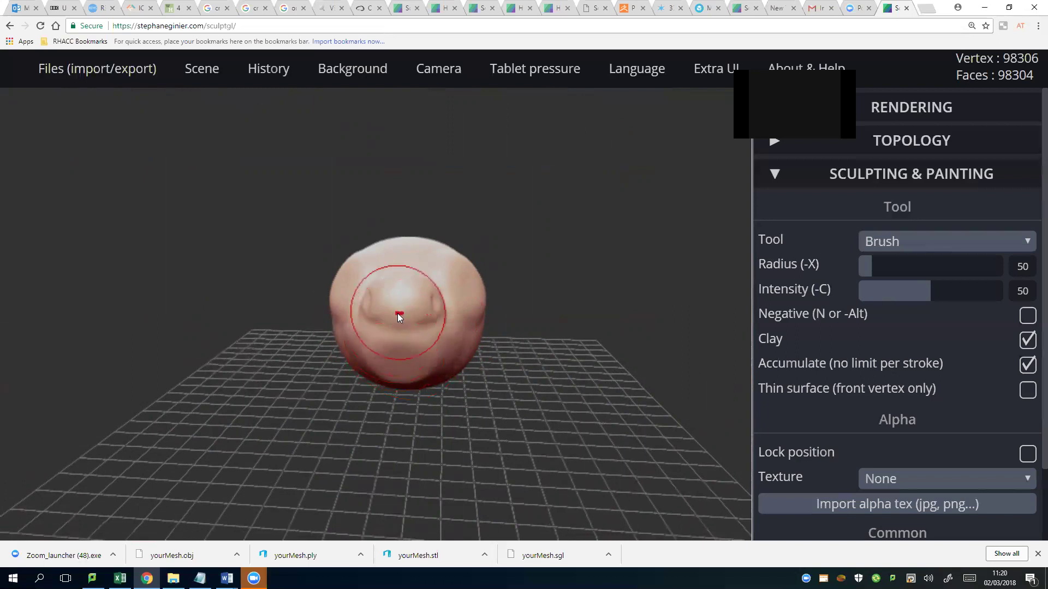
mouse_move(398, 313)
right_mouse_down()
mouse_move(446, 323)
mouse_move(638, 302)
mouse_move(421, 262)
mouse_move(204, 302)
mouse_move(204, 355)
mouse_move(443, 336)
mouse_move(403, 292)
right_mouse_up()
Brush broad symmetric strokes across the whole front of the form to blend the bump into the rounded body
scroll(399, 285, "up", 4)
scroll(399, 284, "down", 8)
scroll(375, 326, "up", 6)
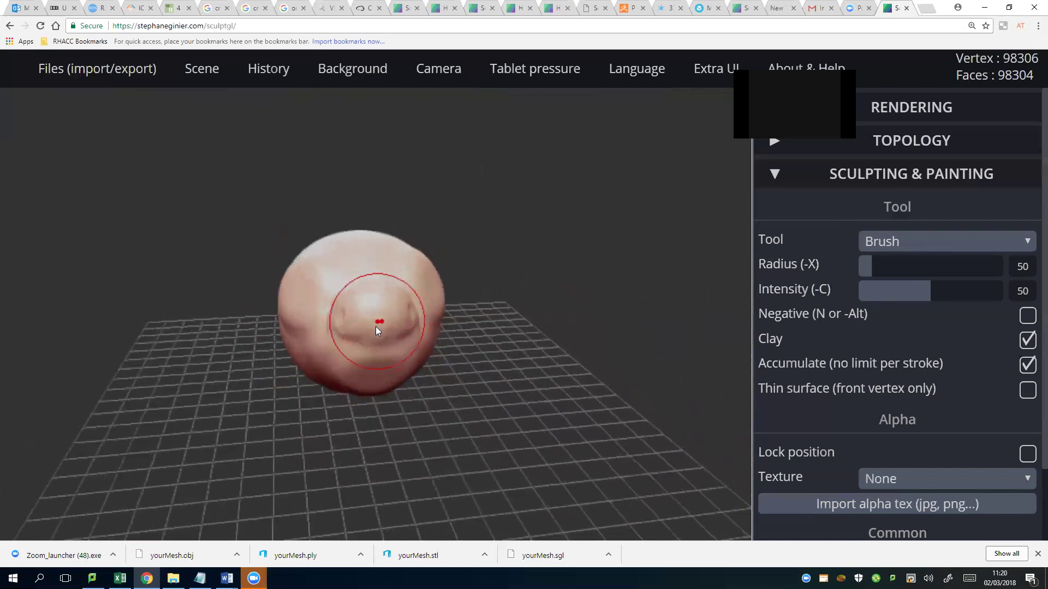
scroll(375, 331, "down", 4)
scroll(375, 331, "up", 4)
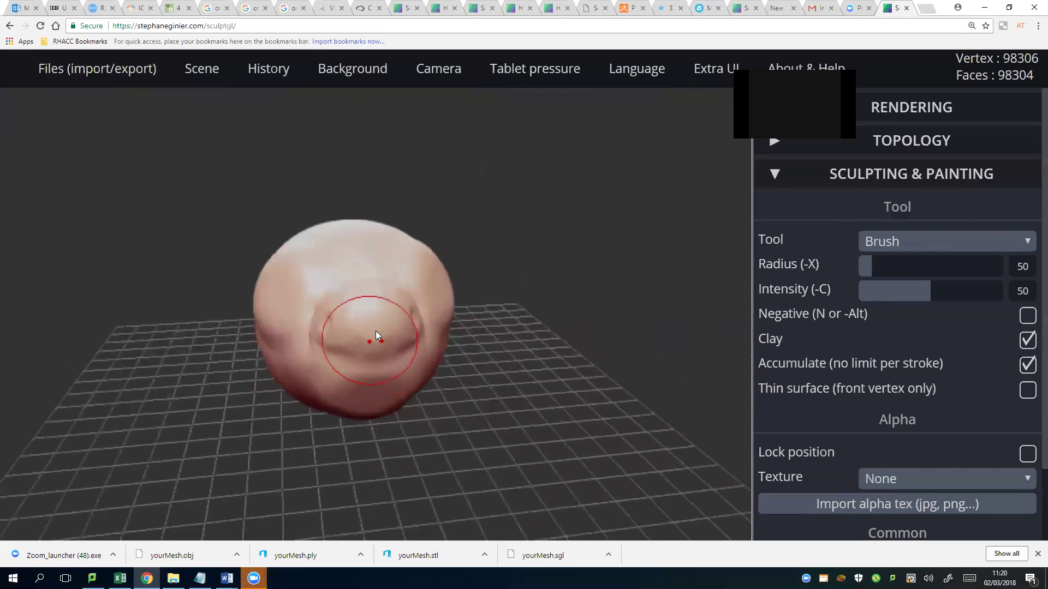
scroll(376, 331, "down", 2)
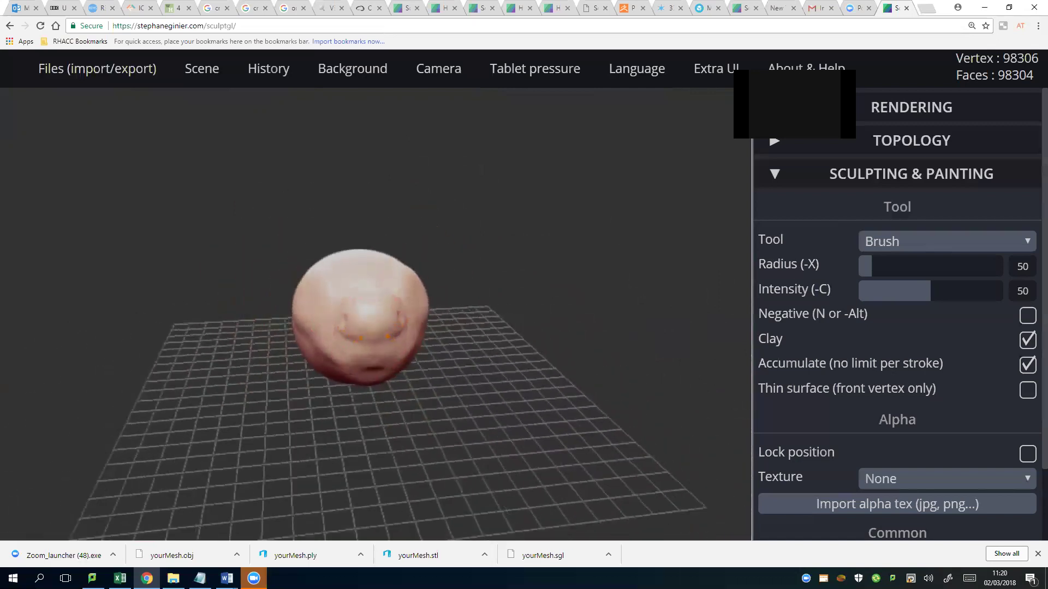
left_click_drag(419, 297, 396, 329)
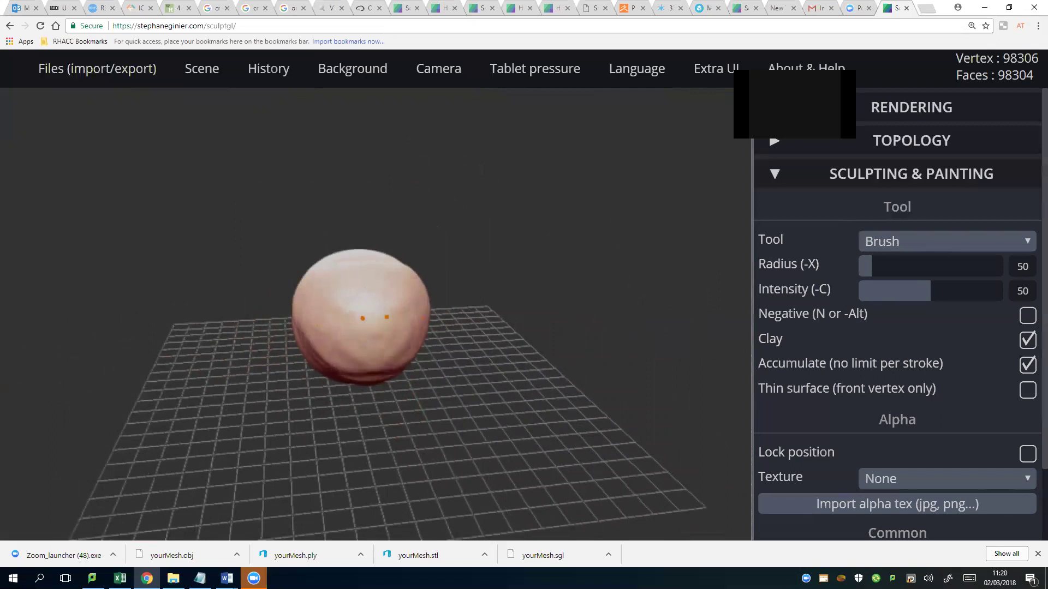
left_click_drag(374, 251, 381, 340)
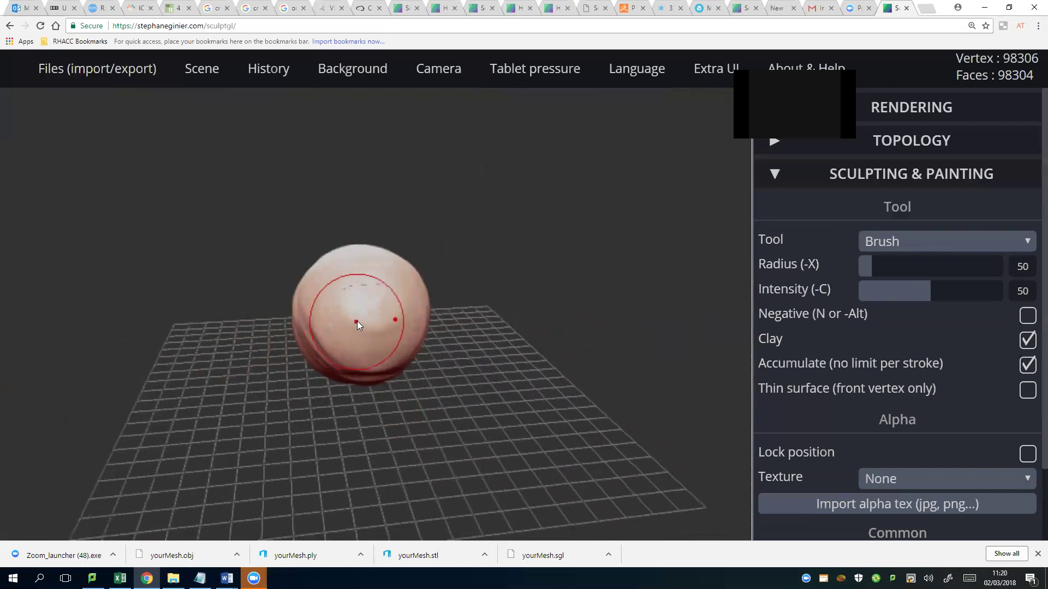
Brush the upper front of the form fuller, and raise two symmetric protruding knobs on its front at close range
mouse_move(357, 321)
right_mouse_down()
mouse_move(397, 310)
mouse_move(449, 319)
right_mouse_up()
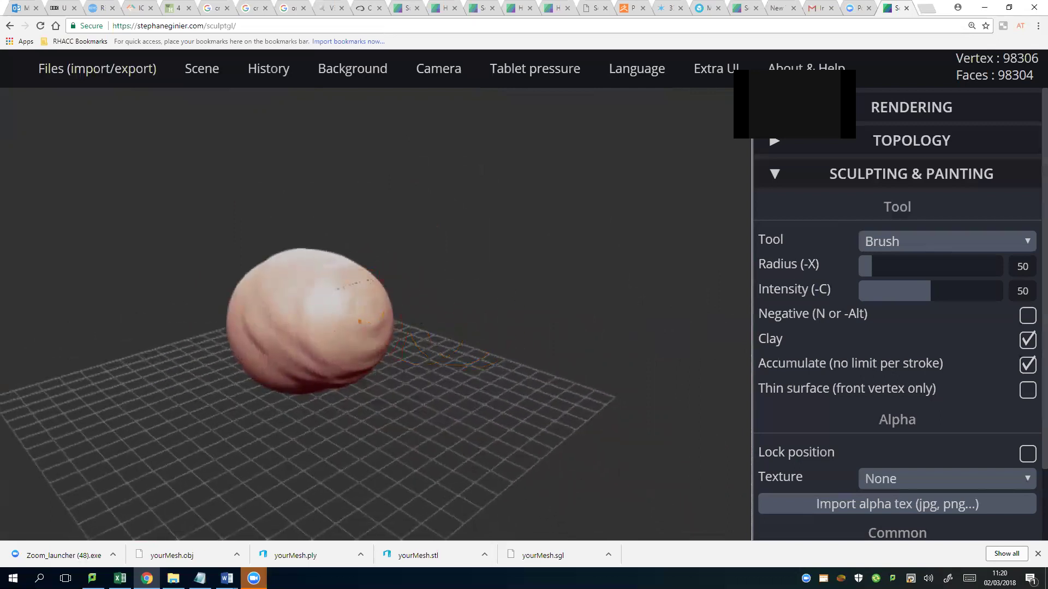
left_click_drag(352, 305, 359, 282)
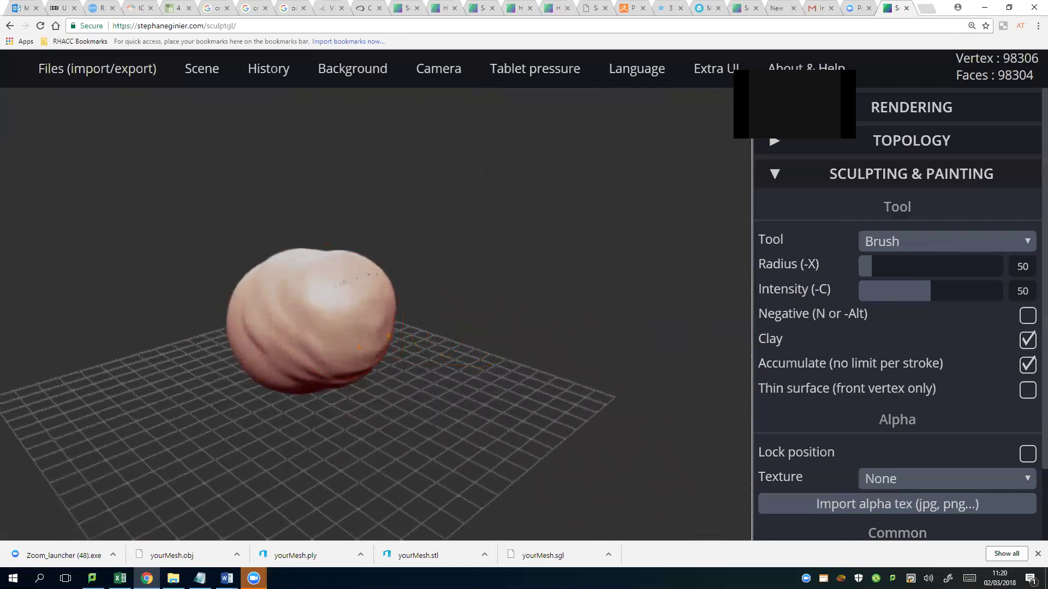
scroll(367, 334, "up", 5)
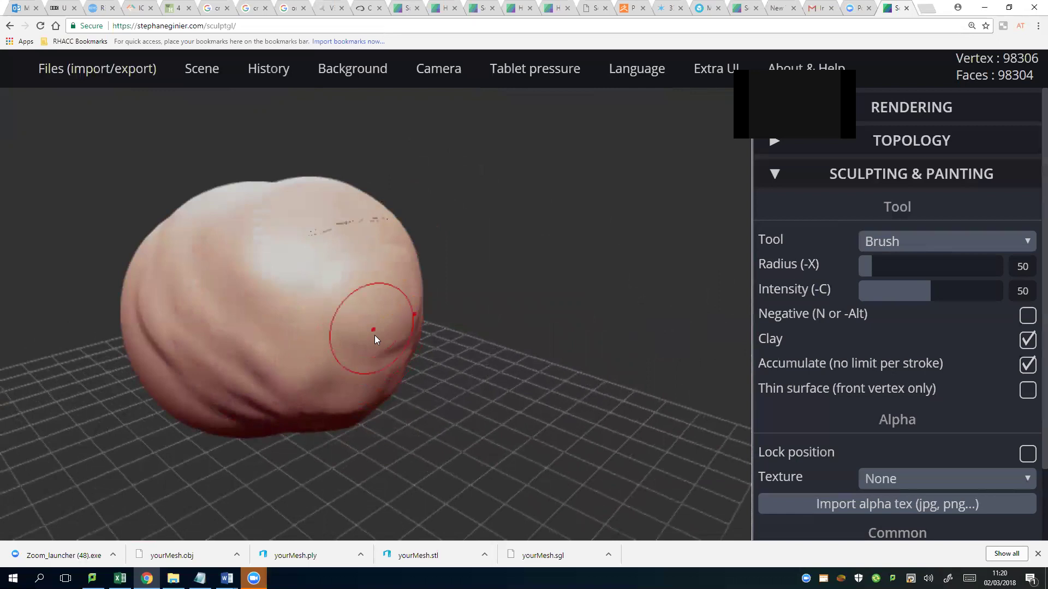
scroll(374, 337, "up", 5)
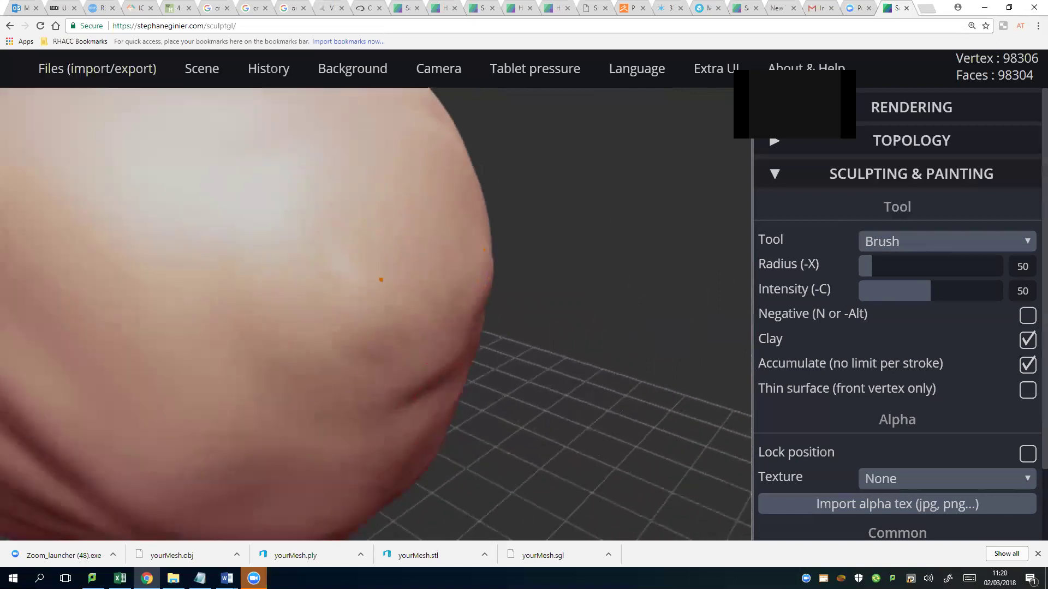
mouse_move(381, 280)
left_mouse_down()
mouse_move(371, 312)
mouse_move(386, 286)
mouse_move(382, 306)
left_mouse_up()
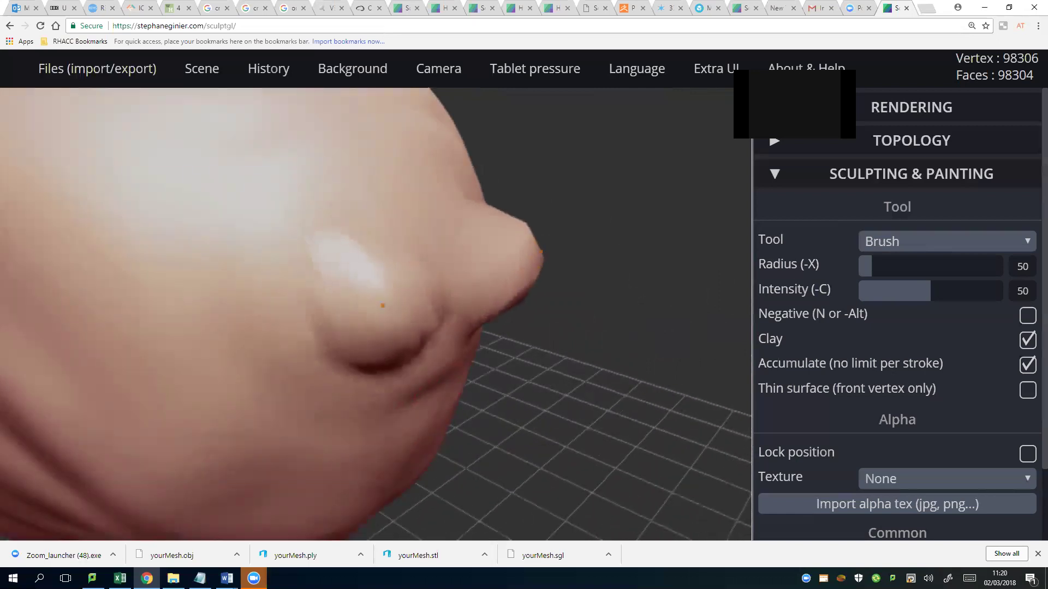
mouse_move(393, 265)
left_mouse_down()
mouse_move(358, 305)
mouse_move(384, 273)
left_mouse_up()
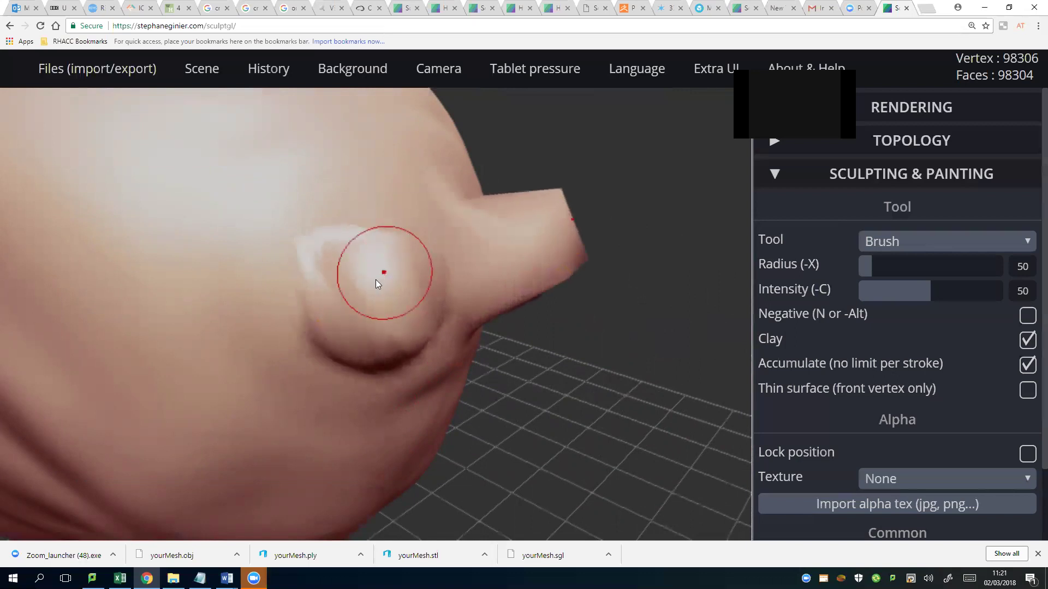
Build up two rounded cheek-like bulges beneath the front knobs with symmetric Brush strokes
scroll(363, 298, "down", 5)
mouse_move(347, 358)
left_mouse_down()
mouse_move(356, 366)
mouse_move(342, 385)
mouse_move(405, 454)
mouse_move(415, 393)
mouse_move(322, 409)
mouse_move(425, 371)
mouse_move(397, 413)
mouse_move(381, 342)
mouse_move(384, 369)
left_mouse_up()
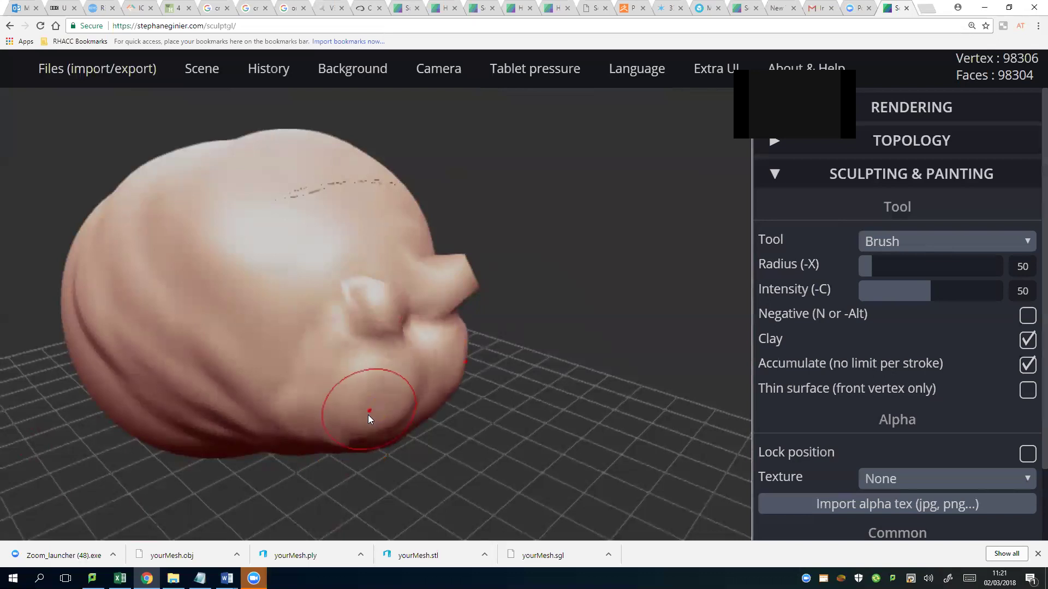
mouse_move(365, 382)
right_mouse_down()
mouse_move(333, 367)
mouse_move(190, 366)
mouse_move(203, 376)
right_mouse_up()
scroll(515, 437, "up", 4)
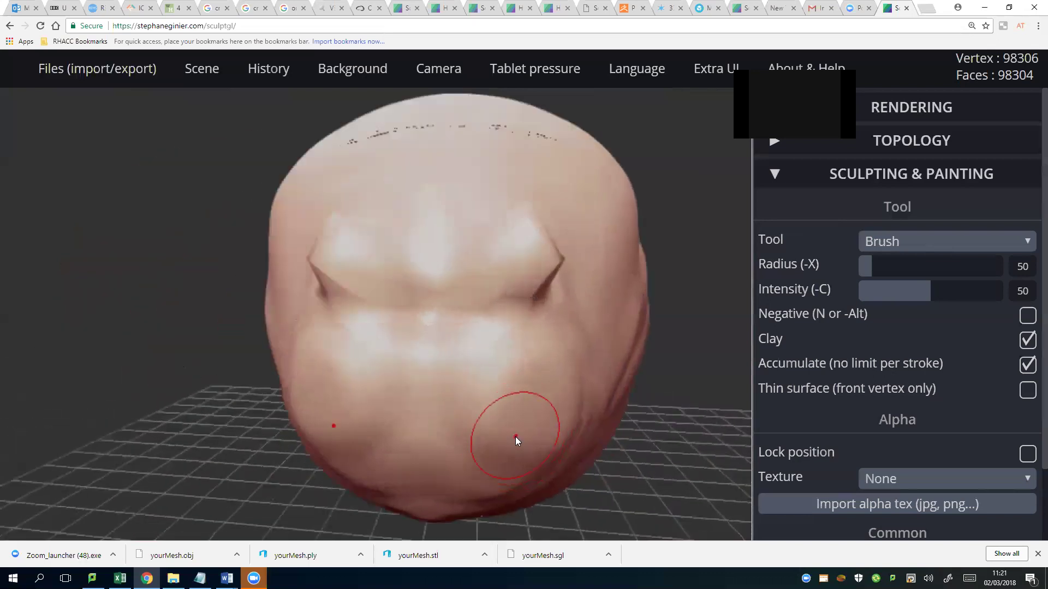
scroll(508, 437, "down", 8)
scroll(446, 423, "up", 5)
scroll(445, 424, "down", 3)
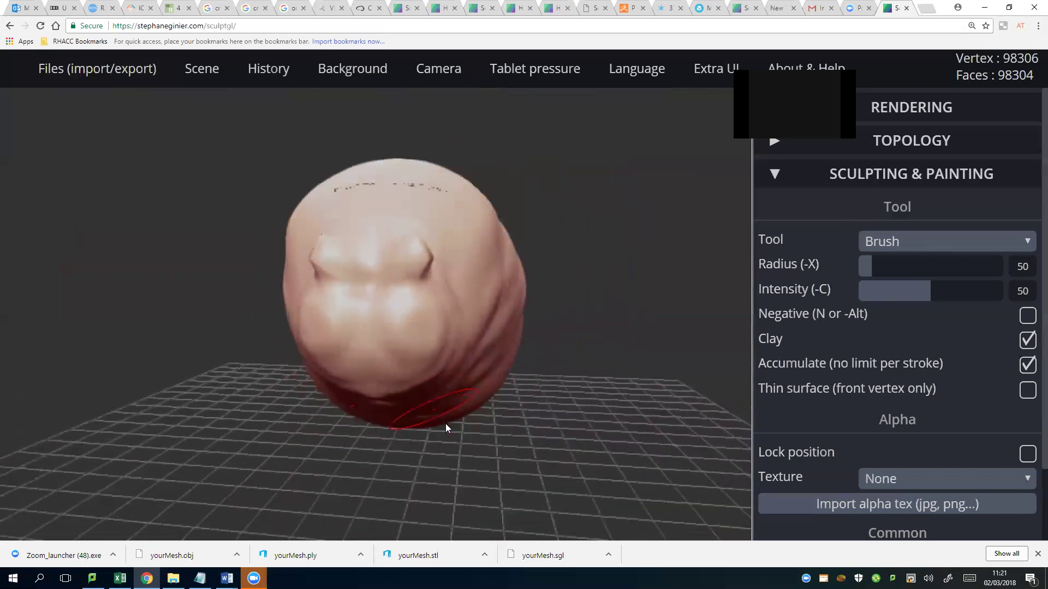
Brush over the knobs and bulges to merge the whole front into one large rounded mass
scroll(445, 424, "down", 3)
scroll(445, 424, "up", 3)
mouse_move(389, 363)
left_mouse_down()
mouse_move(370, 330)
mouse_move(403, 217)
mouse_move(388, 273)
mouse_move(386, 239)
mouse_move(339, 281)
mouse_move(371, 350)
mouse_move(413, 369)
left_mouse_up()
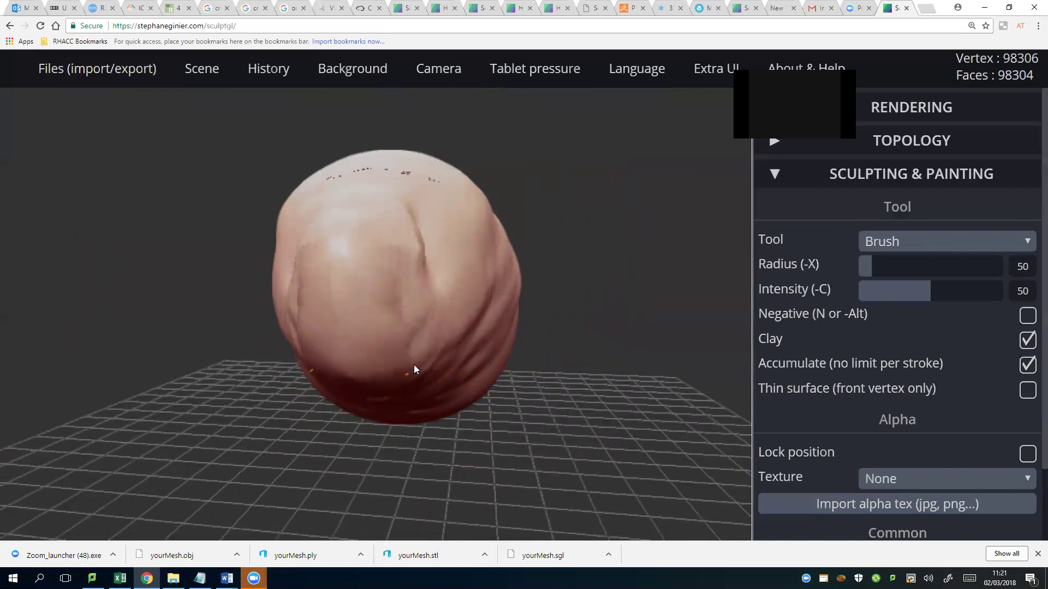
Fill the creases beside the front mass and swell both of its upper sides with symmetric Brush strokes
left_click_drag(432, 227, 428, 237)
right_click_drag(428, 237, 431, 234)
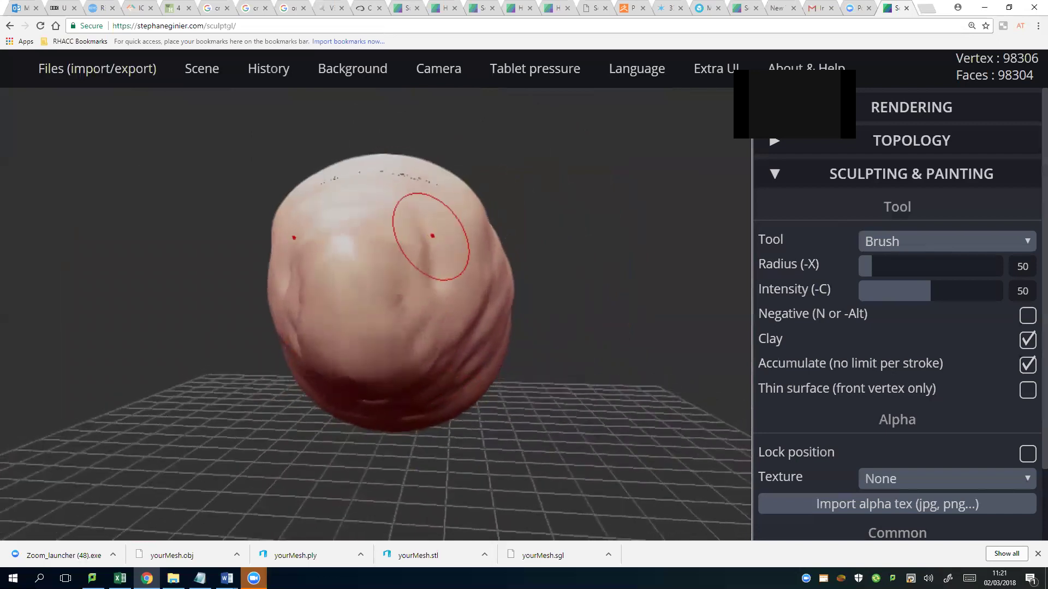
mouse_move(431, 235)
left_mouse_down()
mouse_move(465, 212)
mouse_move(483, 227)
mouse_move(441, 208)
mouse_move(435, 237)
left_mouse_up()
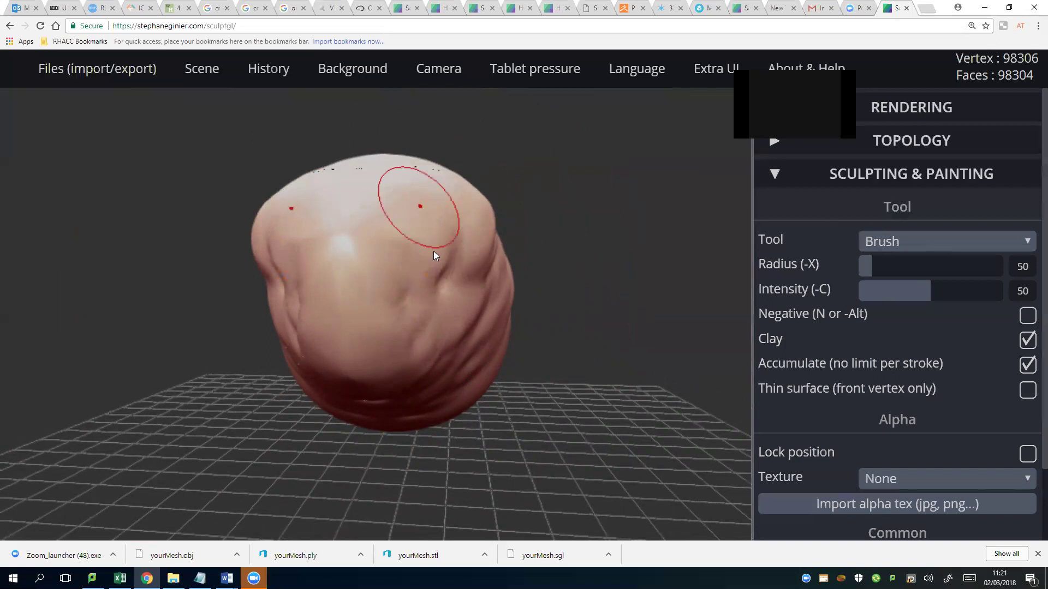
mouse_move(433, 251)
right_mouse_down()
mouse_move(416, 332)
mouse_move(332, 296)
mouse_move(268, 311)
right_mouse_up()
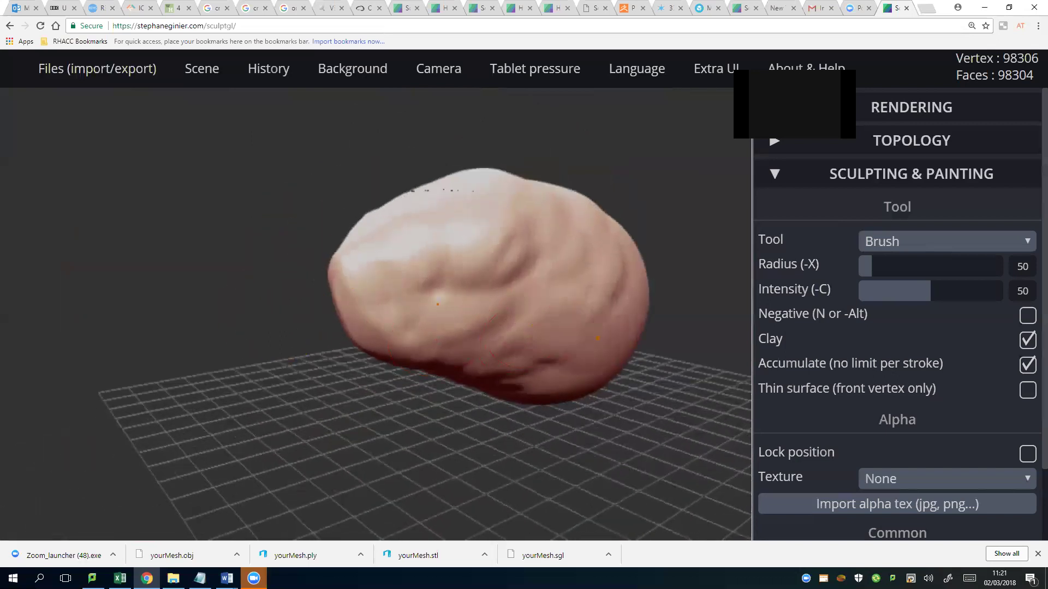
Extend the front of the form forward into a tapering snout with symmetric Brush strokes
mouse_move(598, 338)
left_mouse_down()
mouse_move(611, 270)
mouse_move(627, 319)
mouse_move(644, 332)
mouse_move(453, 289)
mouse_move(371, 290)
mouse_move(260, 248)
mouse_move(459, 245)
mouse_move(382, 255)
mouse_move(320, 245)
mouse_move(305, 266)
left_mouse_up()
mouse_move(293, 260)
left_mouse_down()
mouse_move(312, 233)
mouse_move(344, 232)
mouse_move(303, 211)
mouse_move(286, 224)
left_mouse_up()
mouse_move(295, 227)
right_mouse_down()
mouse_move(351, 219)
mouse_move(491, 256)
right_mouse_up()
scroll(315, 237, "up", 1)
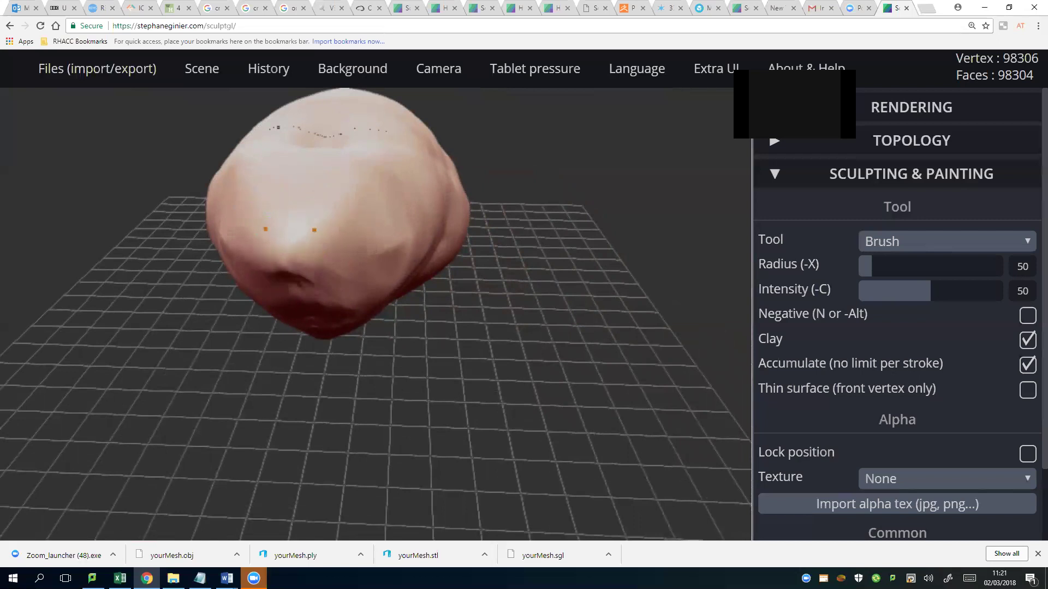
Draw the snout out to a sharp tip and fill in its upper surface with Brush strokes
scroll(316, 235, "up", 3)
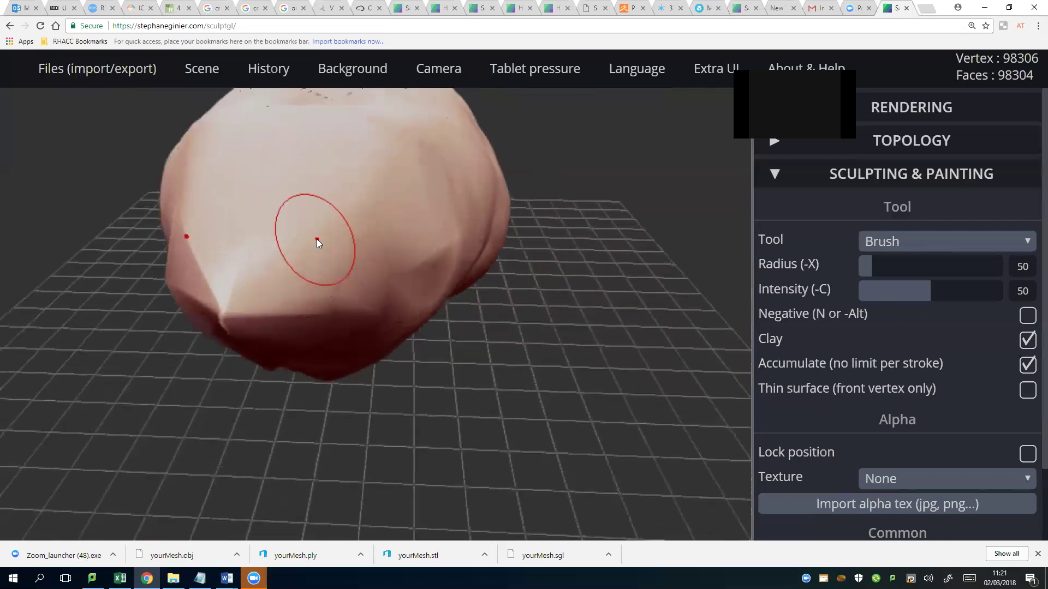
scroll(317, 239, "up", 2)
left_click_drag(388, 162, 412, 273)
scroll(382, 293, "down", 3)
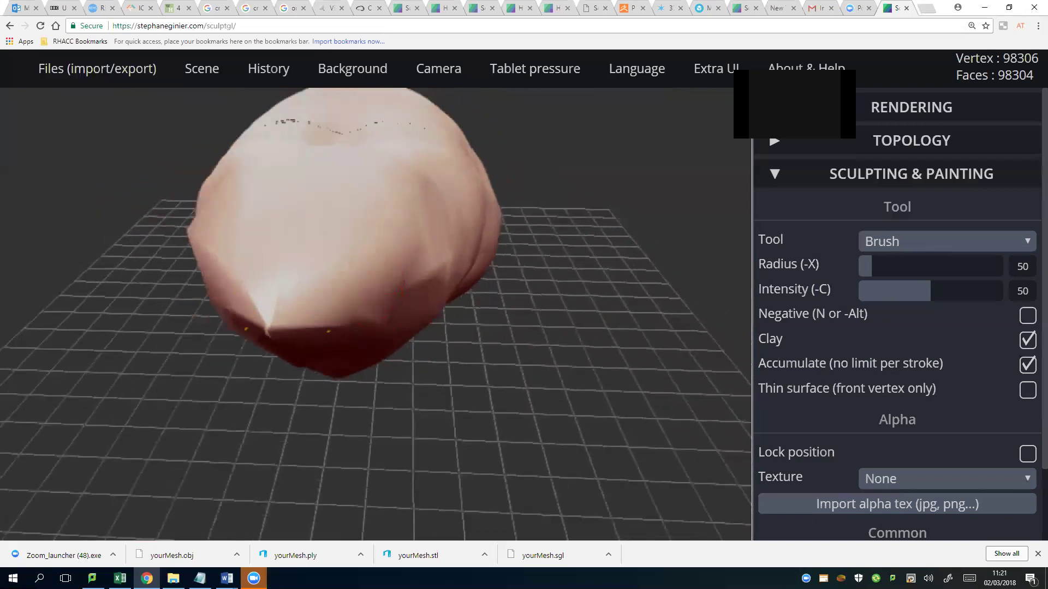
scroll(431, 168, "down", 4)
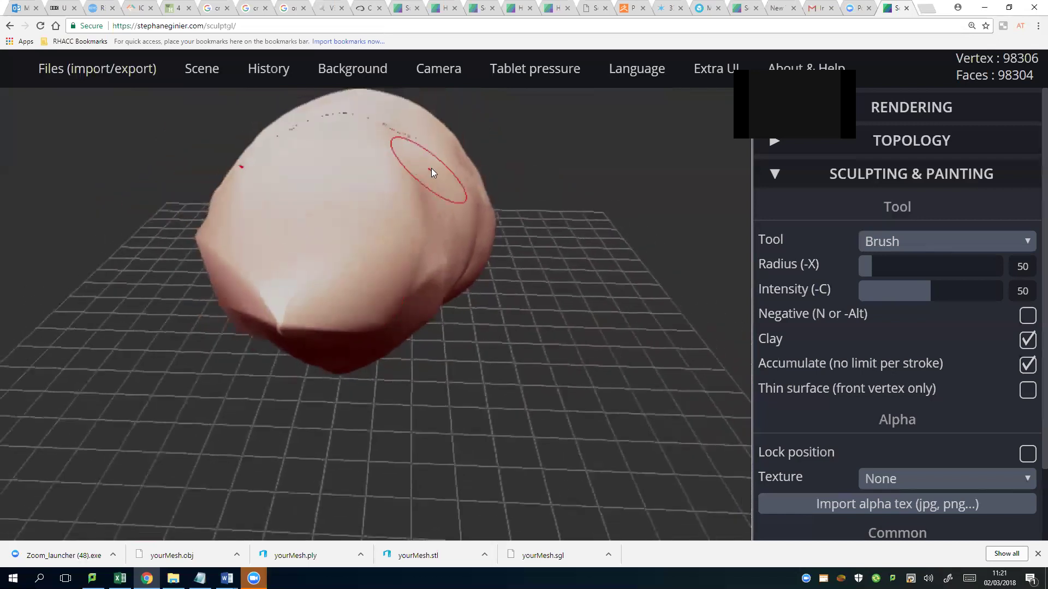
Thicken the sides and lower rear edge of the elongated form with broad symmetric Brush strokes
left_click_drag(492, 229, 467, 191)
mouse_move(467, 191)
right_mouse_down()
mouse_move(42, 210)
mouse_move(297, 310)
mouse_move(441, 350)
mouse_move(245, 349)
mouse_move(65, 376)
mouse_move(514, 379)
mouse_move(463, 364)
right_mouse_up()
mouse_move(462, 364)
left_mouse_down()
mouse_move(494, 363)
mouse_move(365, 339)
mouse_move(560, 371)
mouse_move(386, 371)
mouse_move(308, 339)
left_mouse_up()
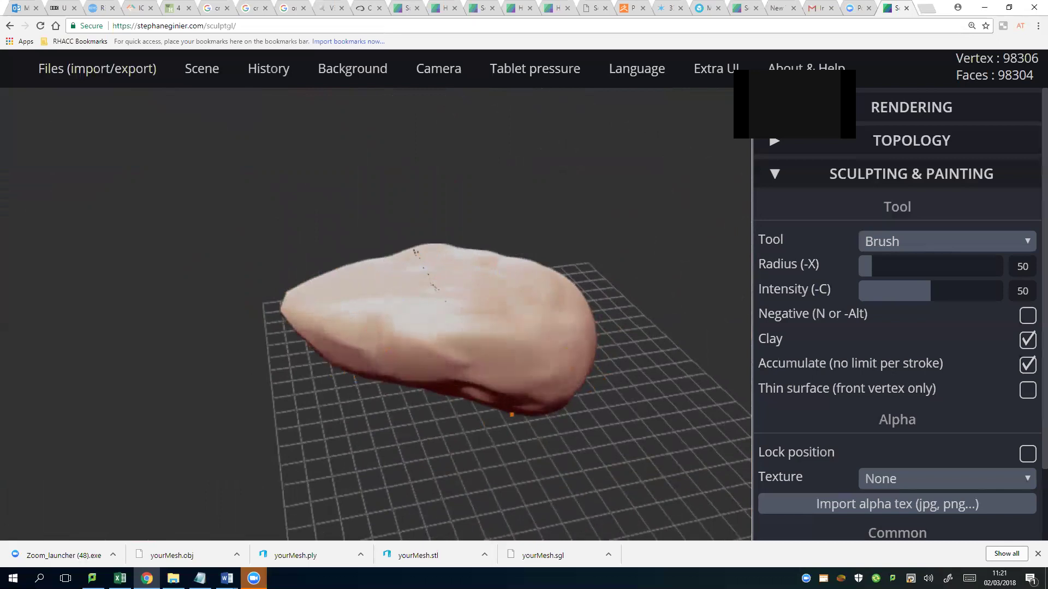
mouse_move(548, 403)
left_mouse_down()
mouse_move(376, 372)
mouse_move(510, 391)
left_mouse_up()
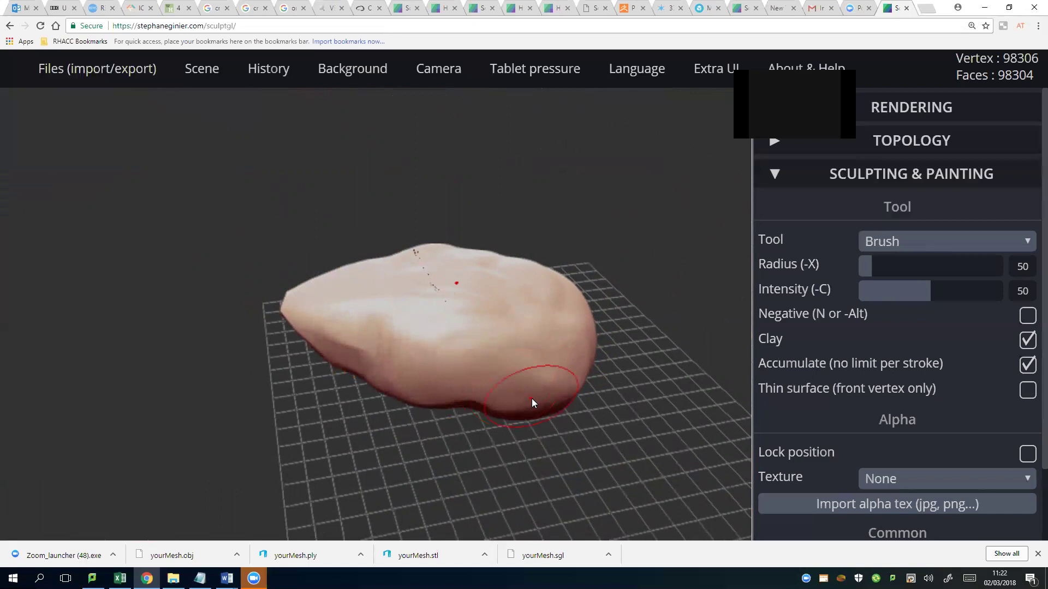